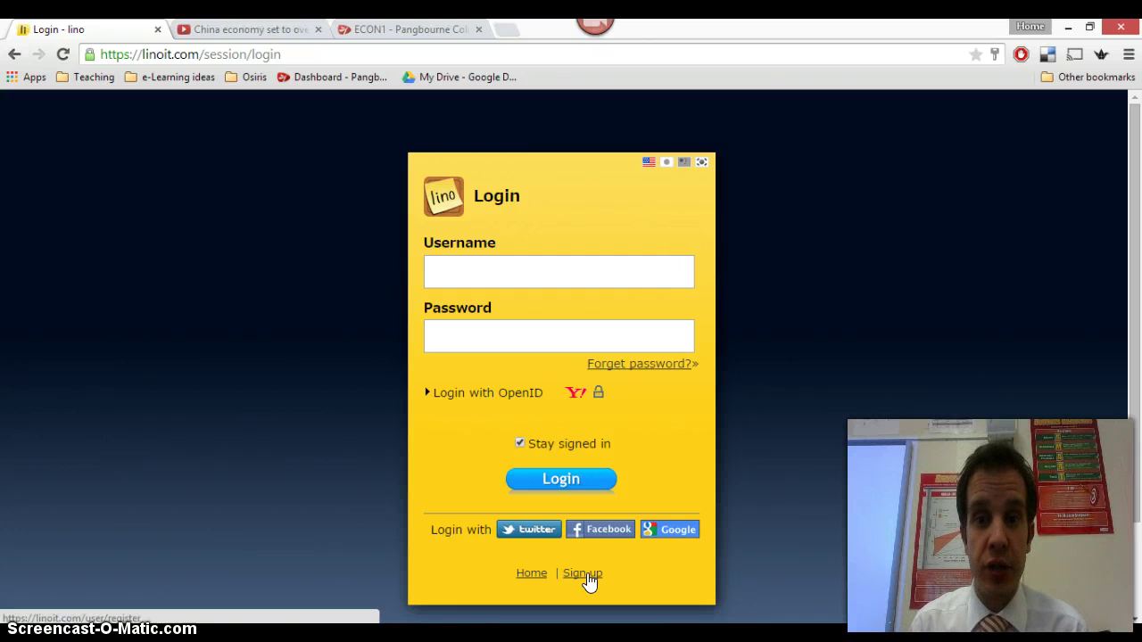
# Log in to the lino account using the saved username and password.
pyautogui.click(509, 280)
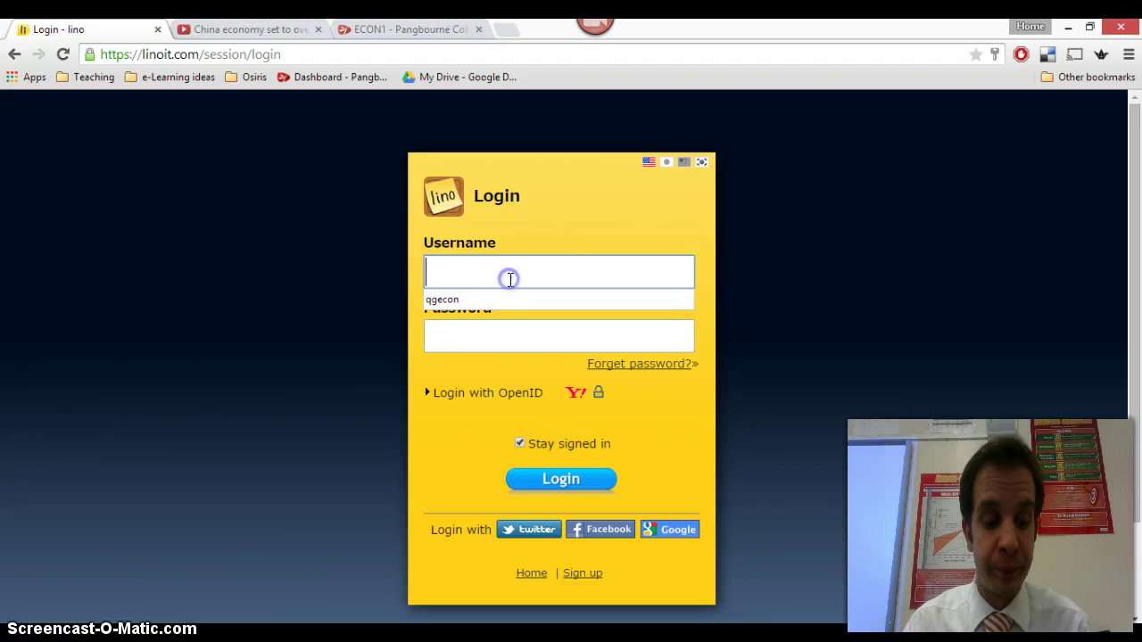
pyautogui.click(514, 301)
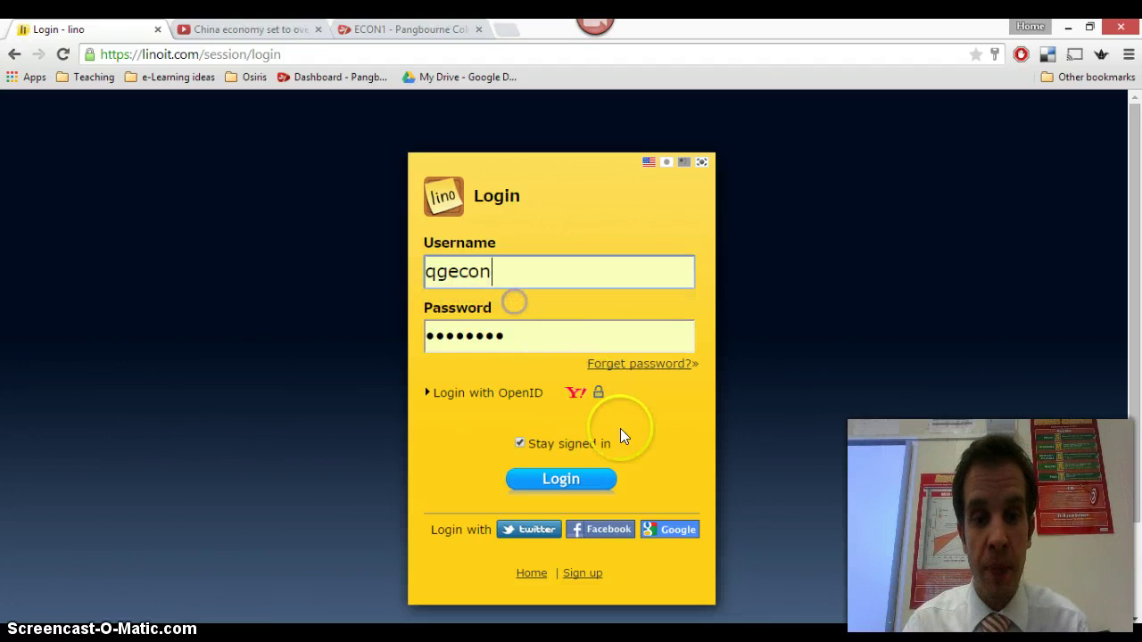
pyautogui.click(578, 484)
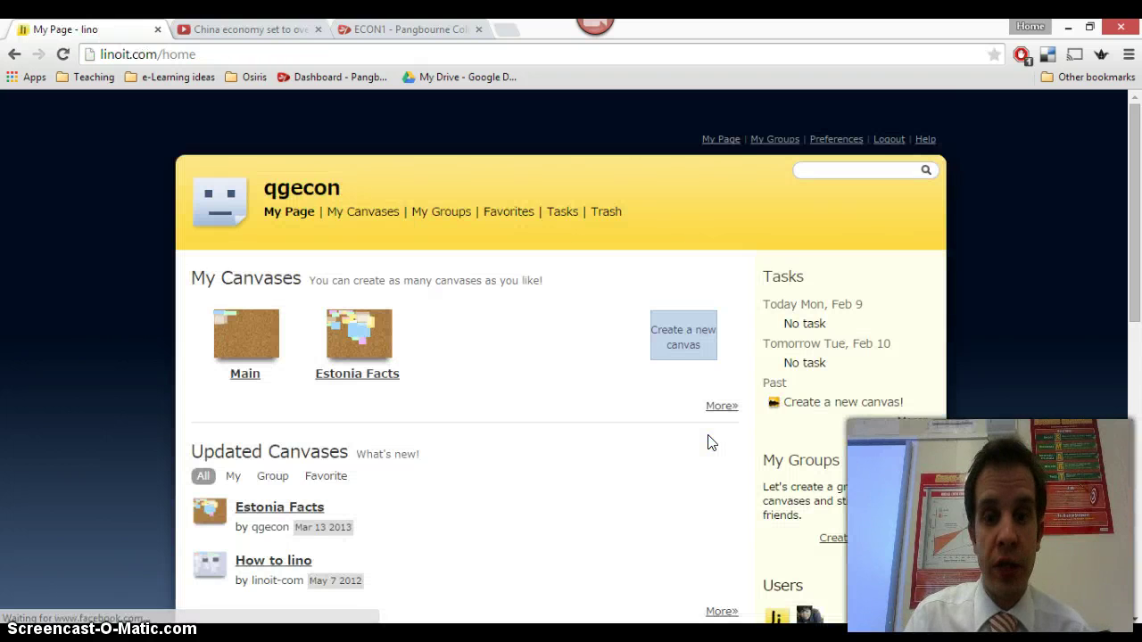
pyautogui.click(622, 423)
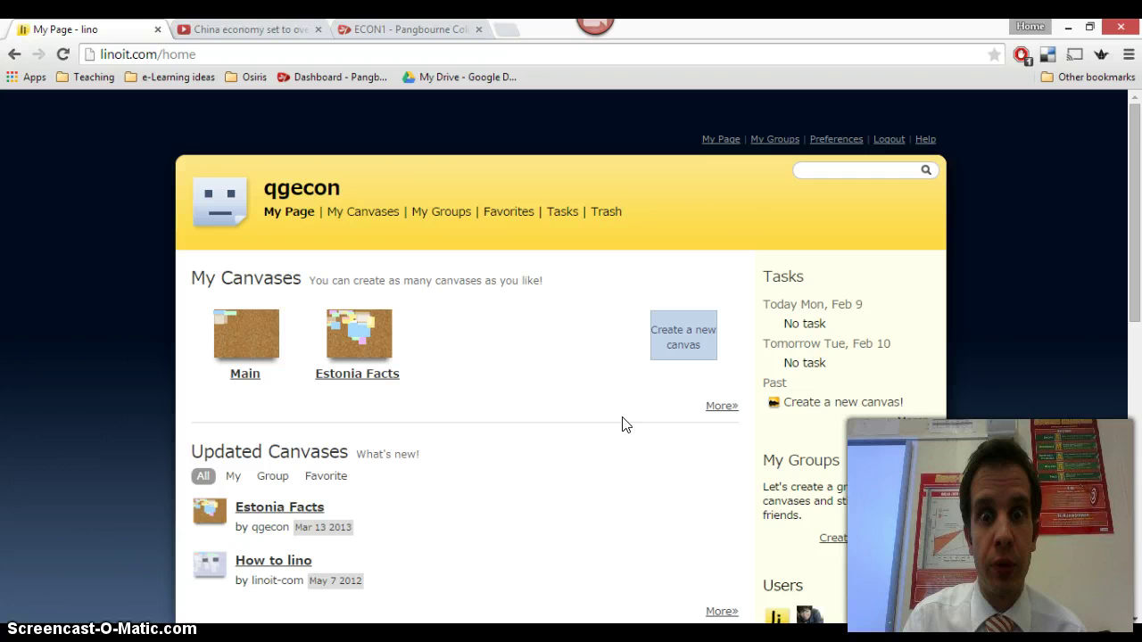
# Start a new canvas and name it Demonstration.
pyautogui.click(687, 343)
pyautogui.click(689, 345)
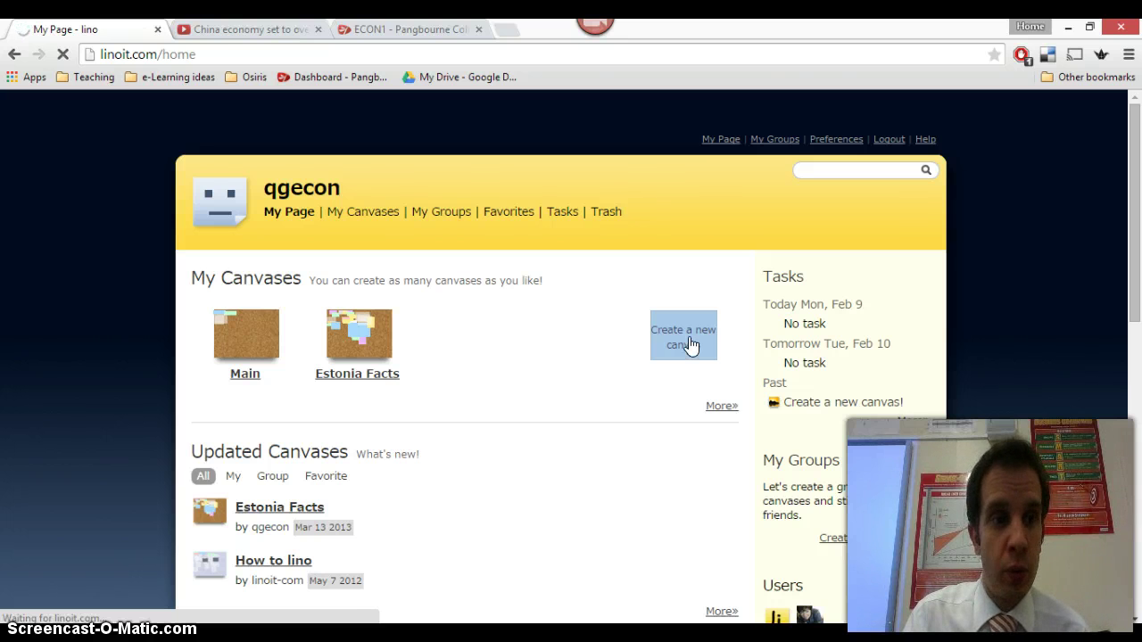
pyautogui.write('Demonstration')
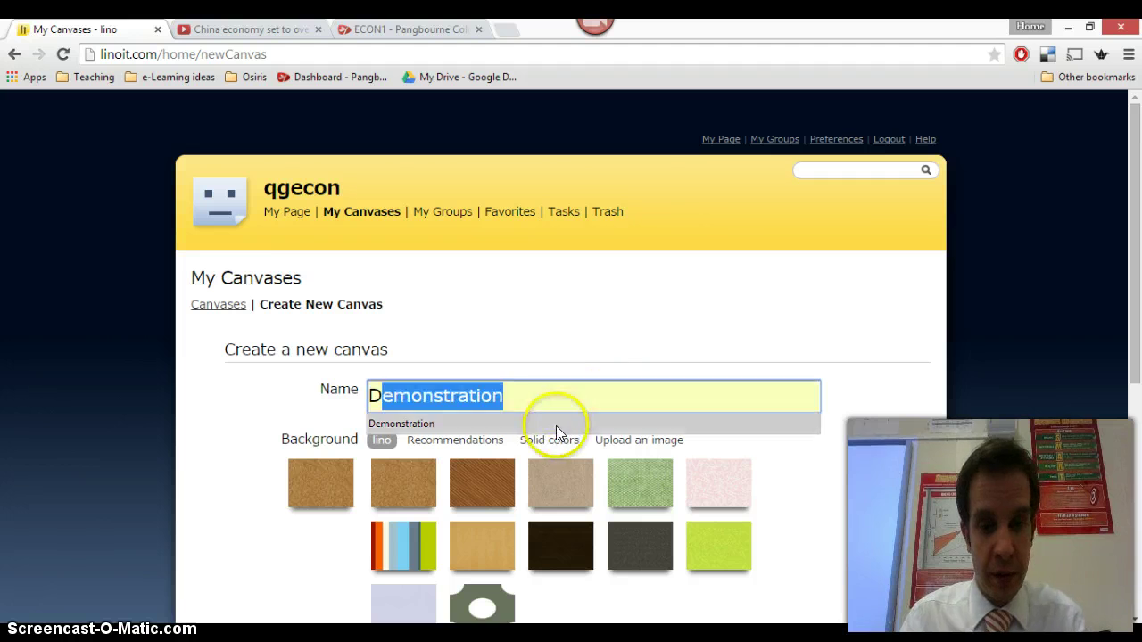
pyautogui.click(556, 425)
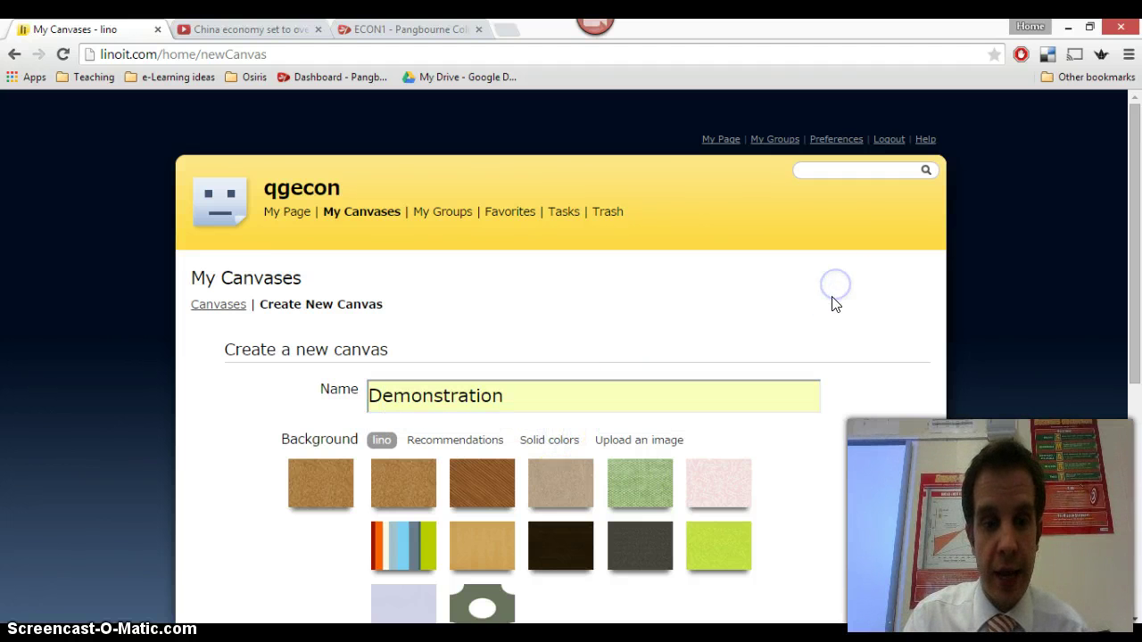
# Choose the brown cork texture from the lino backgrounds for the new canvas.
pyautogui.scroll(-1, 835, 304)
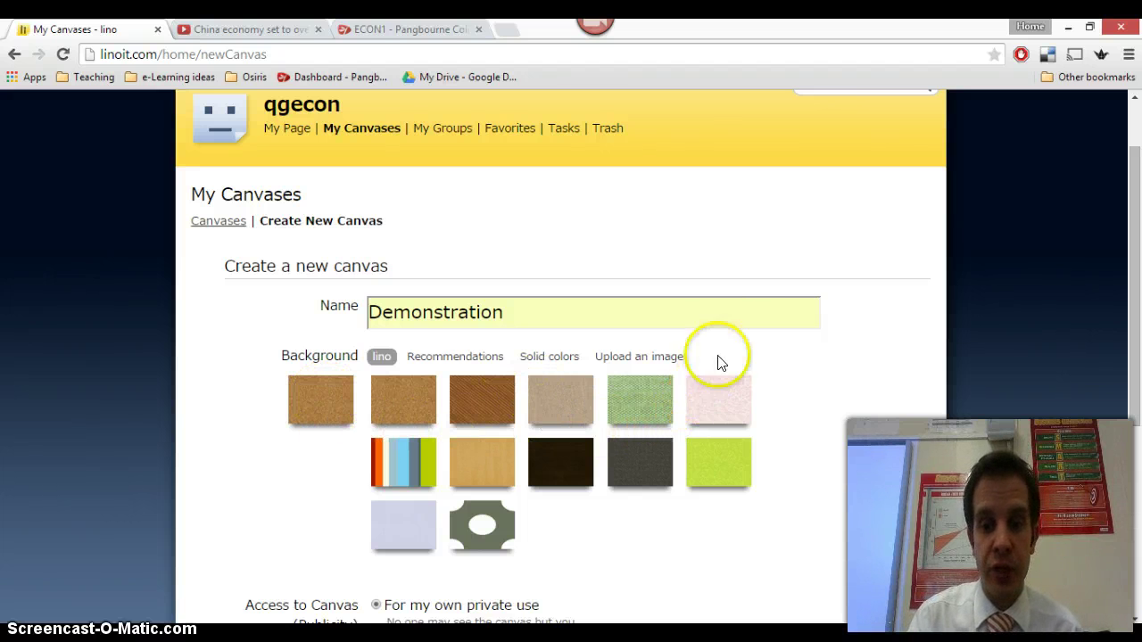
pyautogui.click(408, 417)
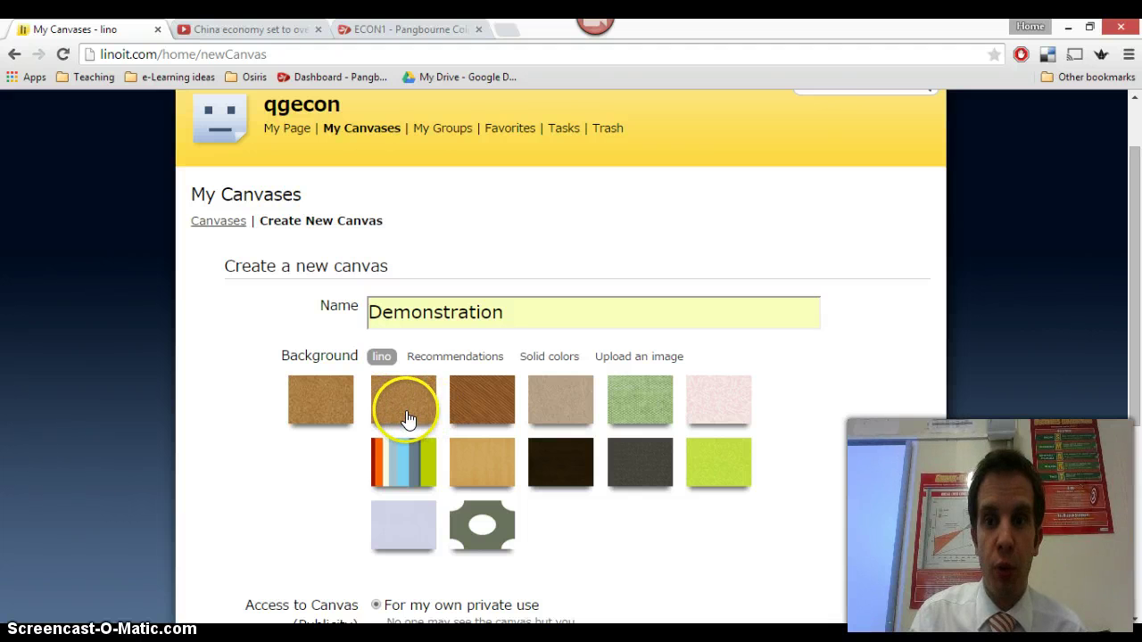
pyautogui.click(633, 359)
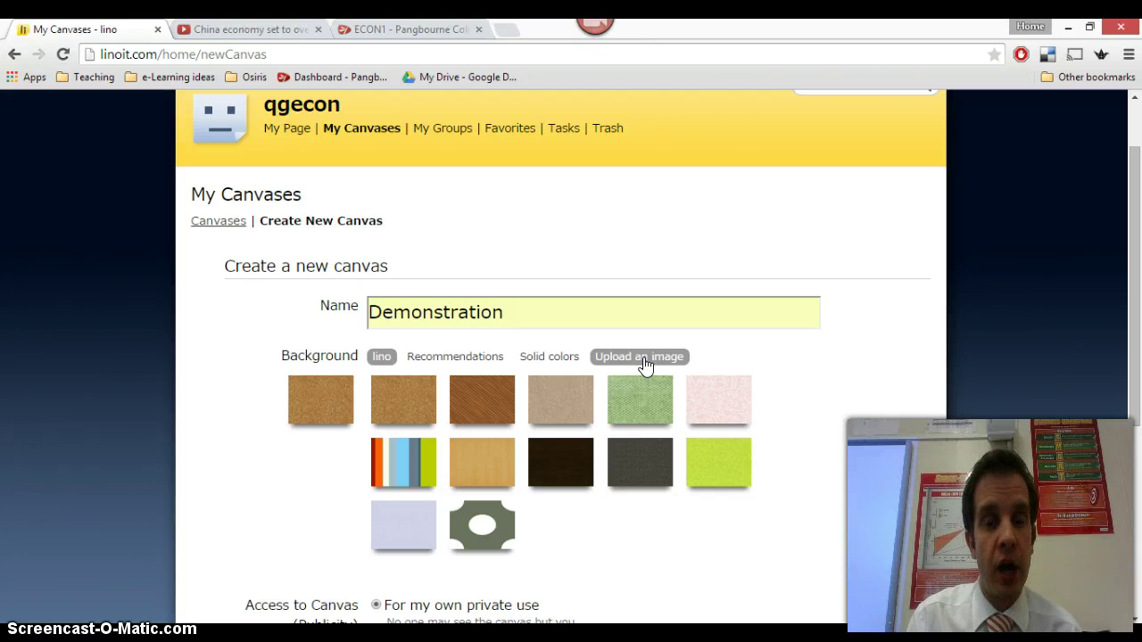
# Set the canvas access to "Everyone may post stickies" and create the canvas.
pyautogui.scroll(-3, 649, 357)
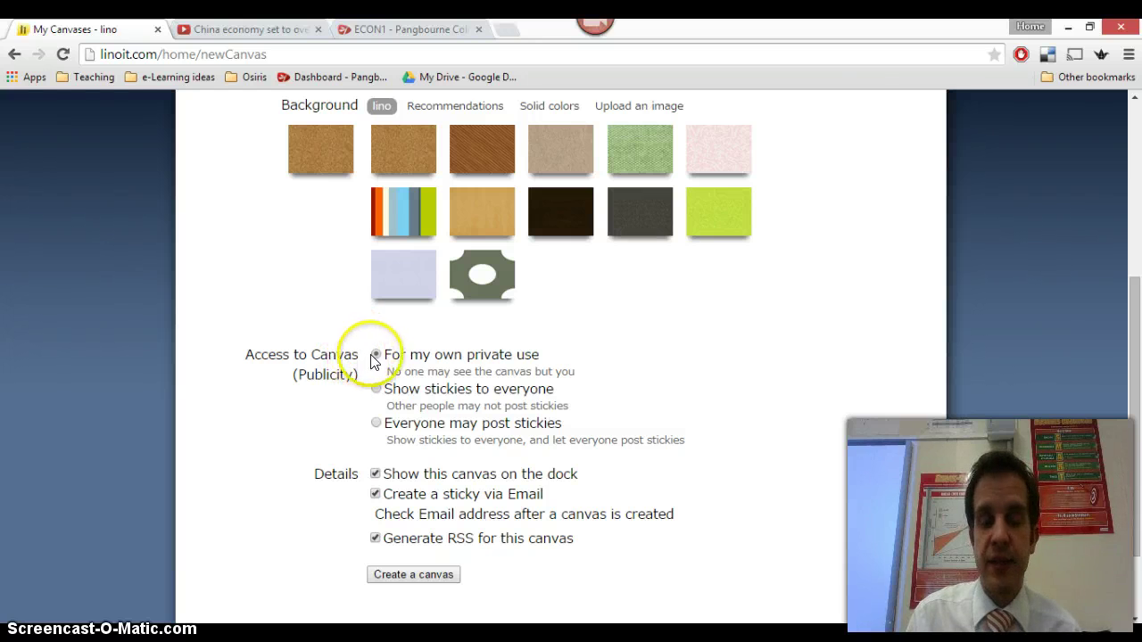
pyautogui.click(375, 422)
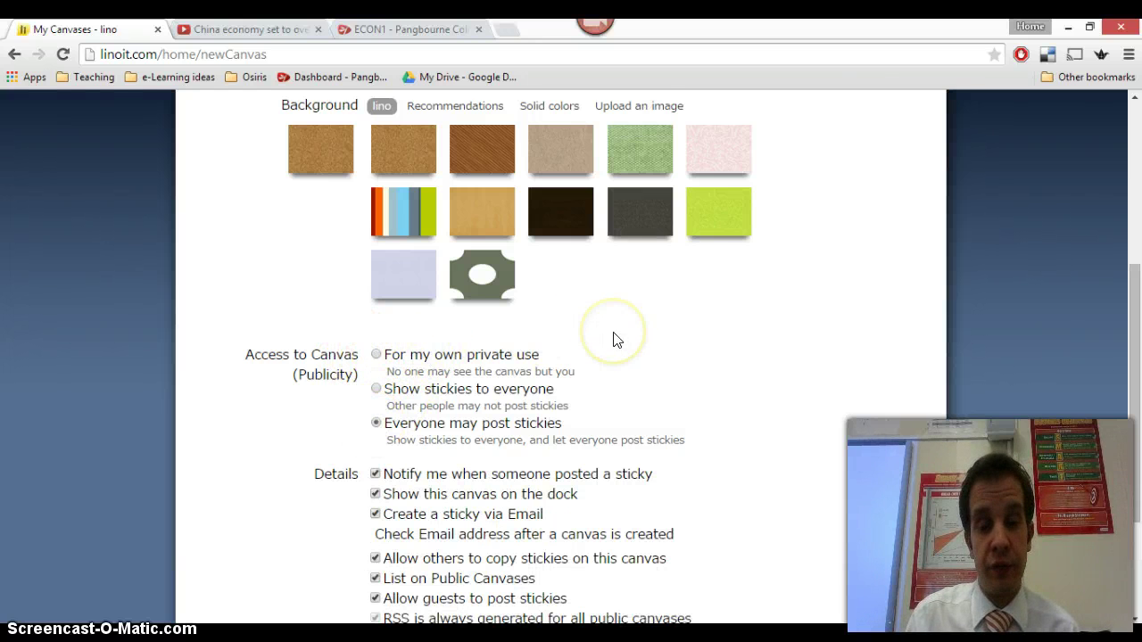
pyautogui.scroll(-1, 613, 339)
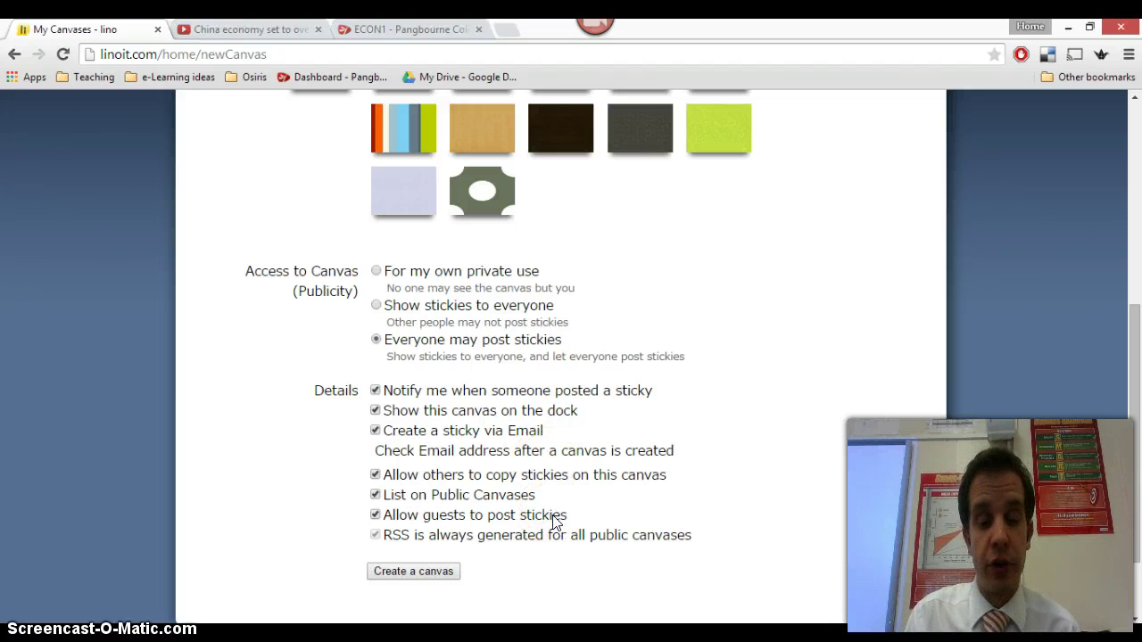
pyautogui.scroll(-1, 553, 525)
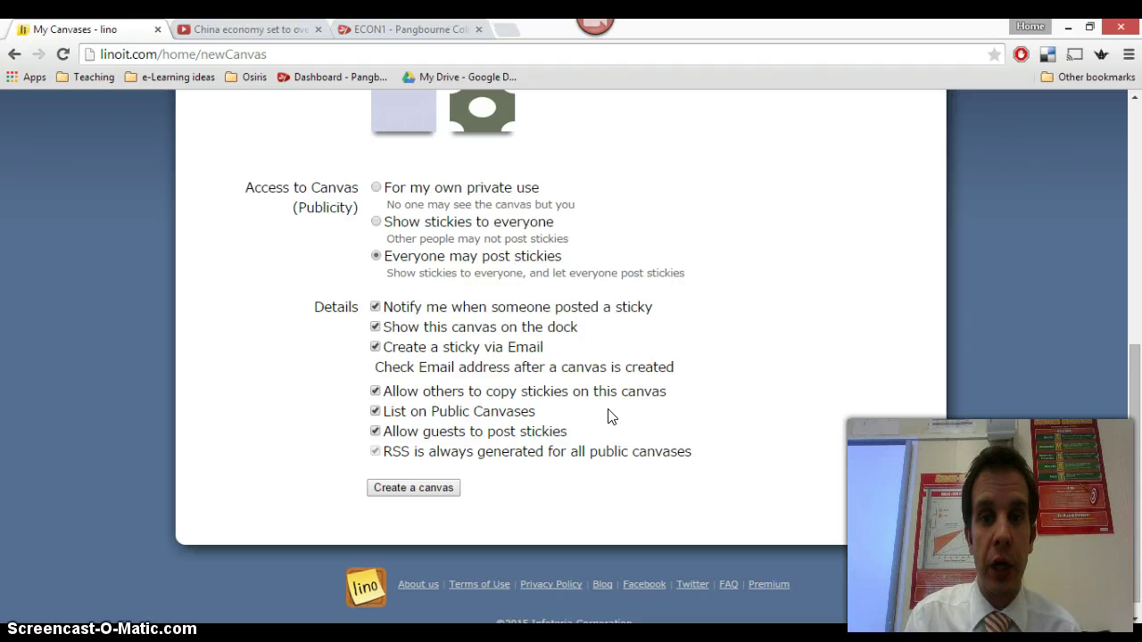
pyautogui.click(436, 487)
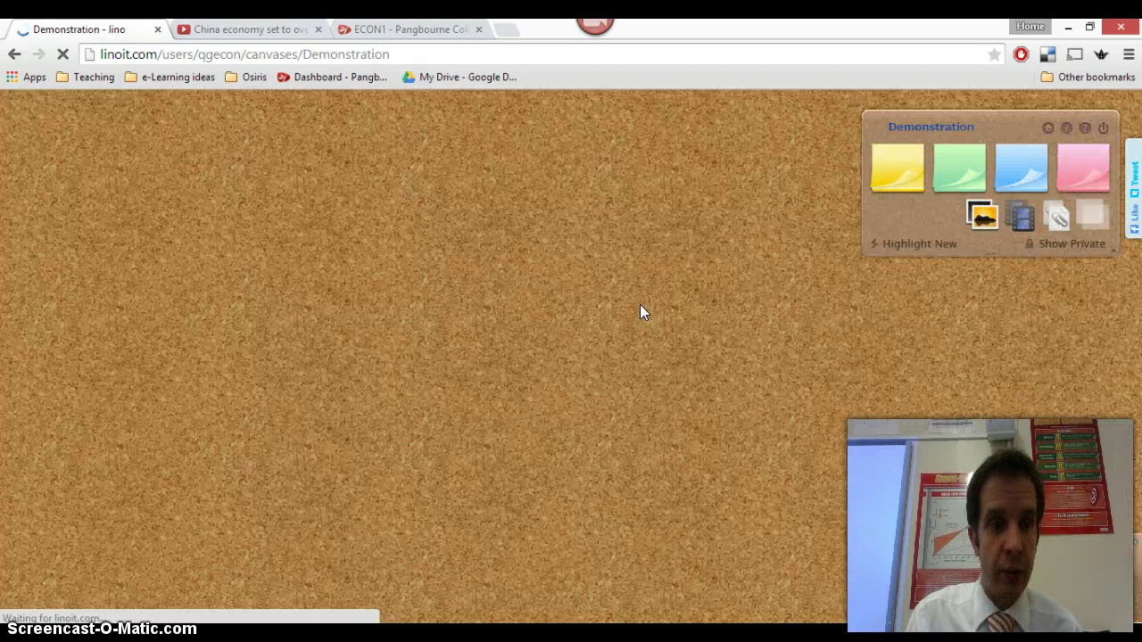
# Expand the canvas dock to view the available canvases and collapse it again.
pyautogui.moveTo(647, 308)
pyautogui.mouseDown()
pyautogui.moveTo(675, 347)
pyautogui.moveTo(685, 326)
pyautogui.mouseUp()
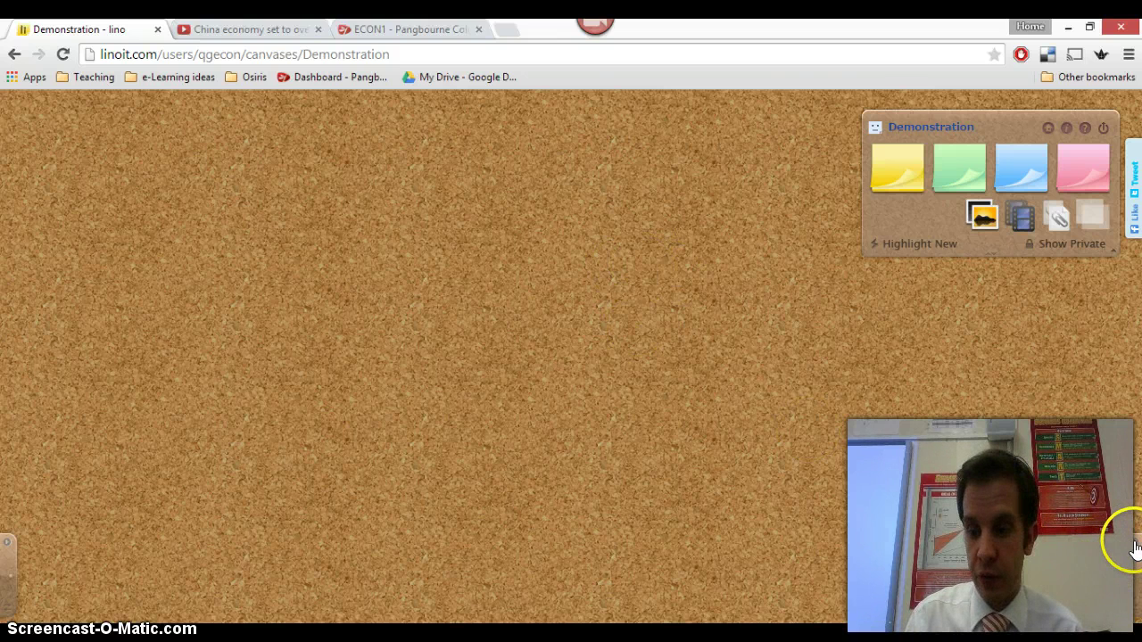
pyautogui.click(7, 544)
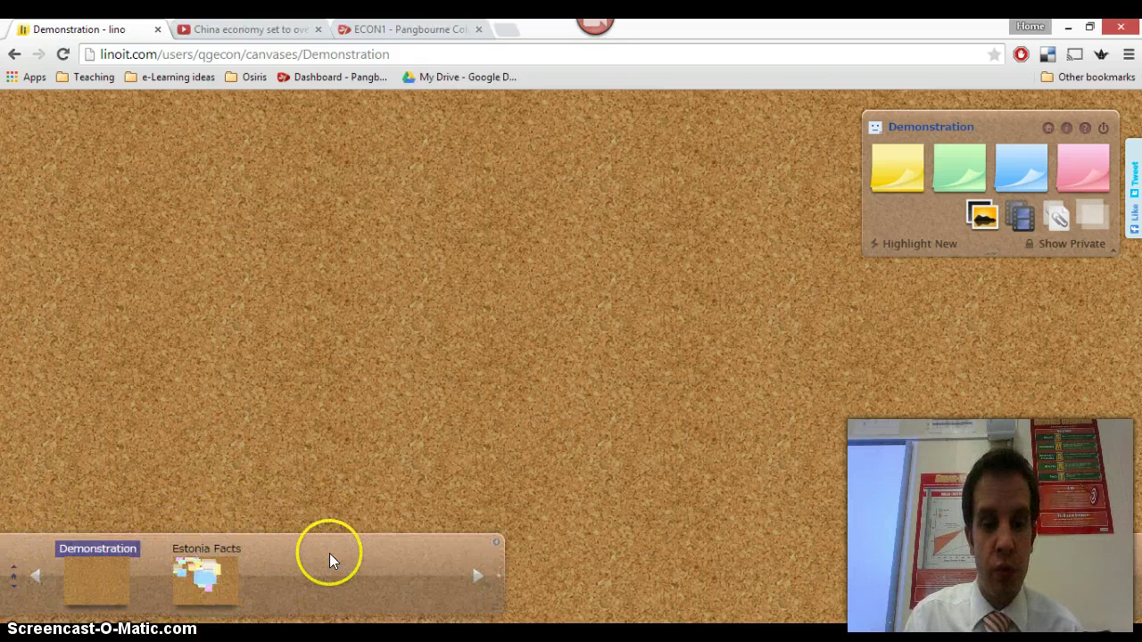
pyautogui.click(496, 549)
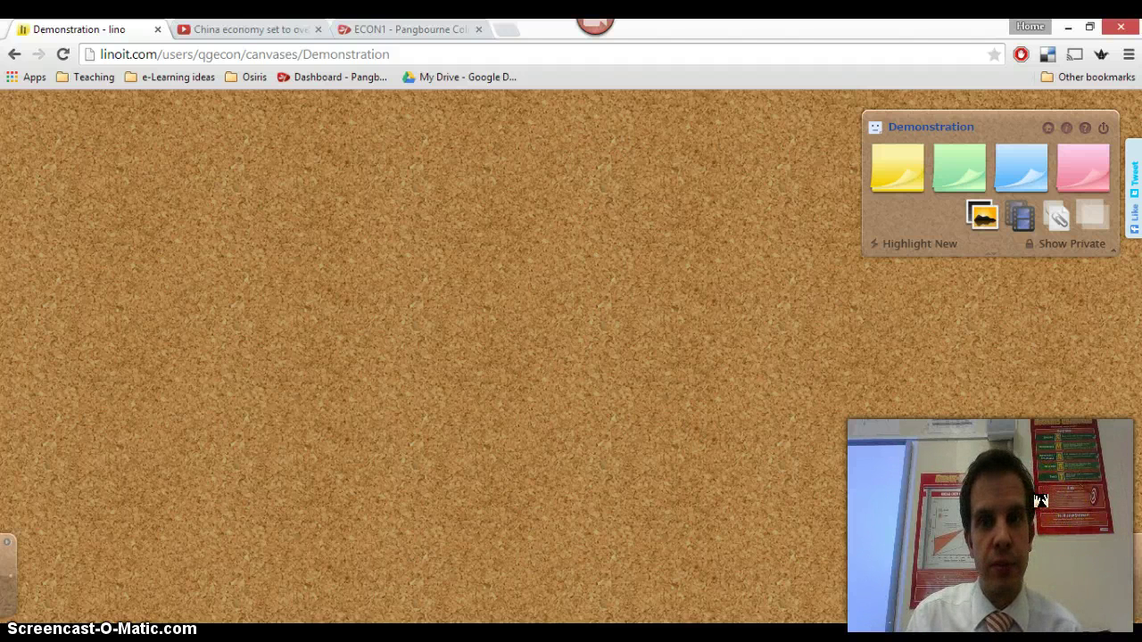
pyautogui.moveTo(1035, 495)
pyautogui.mouseDown()
pyautogui.moveTo(951, 537)
pyautogui.moveTo(964, 560)
pyautogui.moveTo(953, 590)
pyautogui.moveTo(957, 560)
pyautogui.moveTo(897, 548)
pyautogui.moveTo(933, 443)
pyautogui.moveTo(940, 348)
pyautogui.moveTo(928, 387)
pyautogui.moveTo(921, 315)
pyautogui.moveTo(1052, 170)
pyautogui.mouseUp()
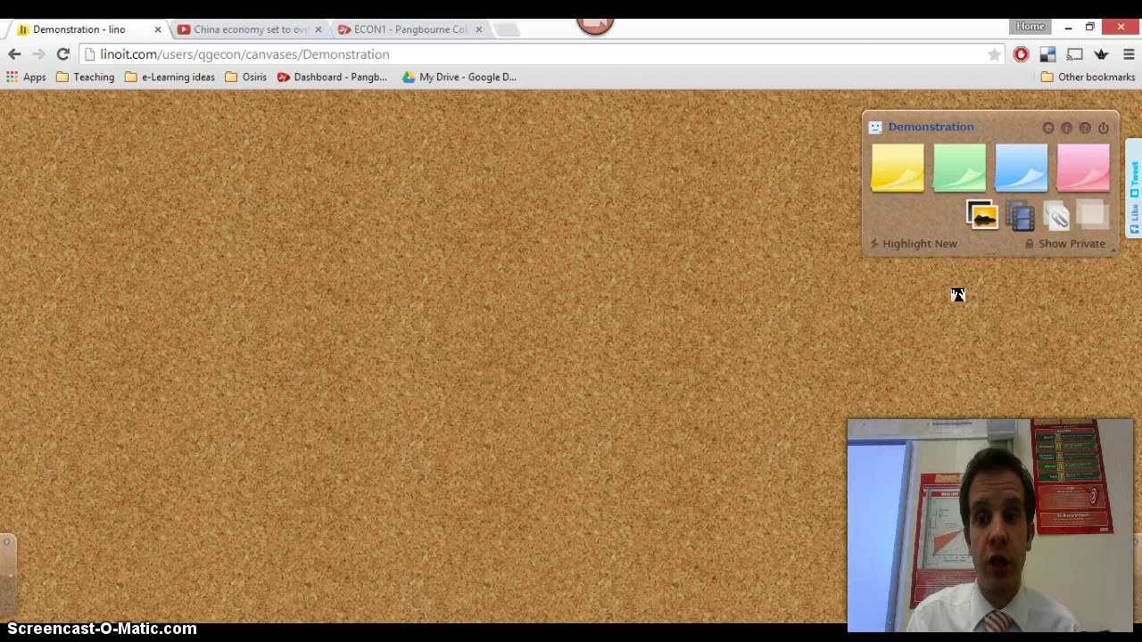
# Place a new yellow sticky on the canvas and enter the text "This is my first sticky".
pyautogui.click(897, 171)
pyautogui.moveTo(714, 207); pyautogui.dragTo(242, 169)
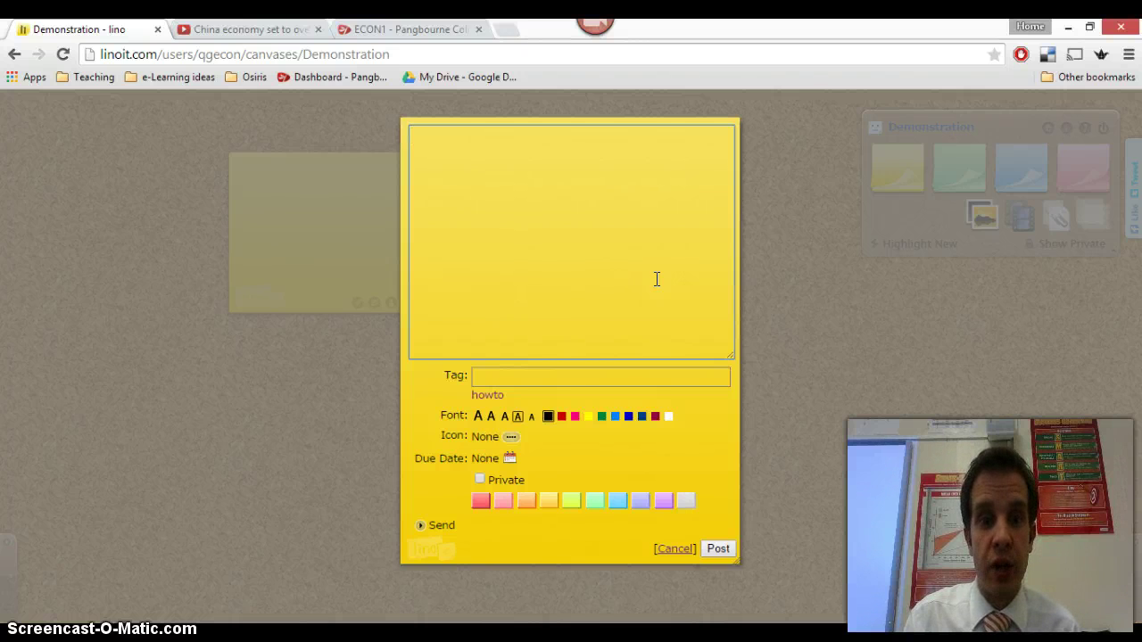
pyautogui.write('This is my first sticky')
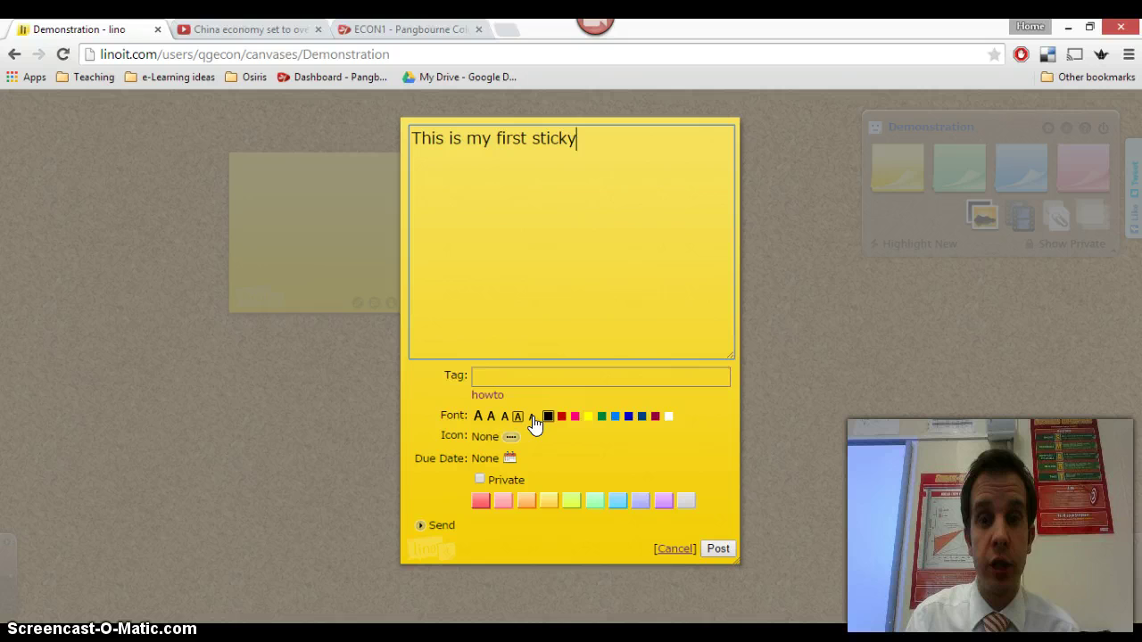
# Try larger font sizes on the sticky's text and return it to its original size.
pyautogui.click(504, 417)
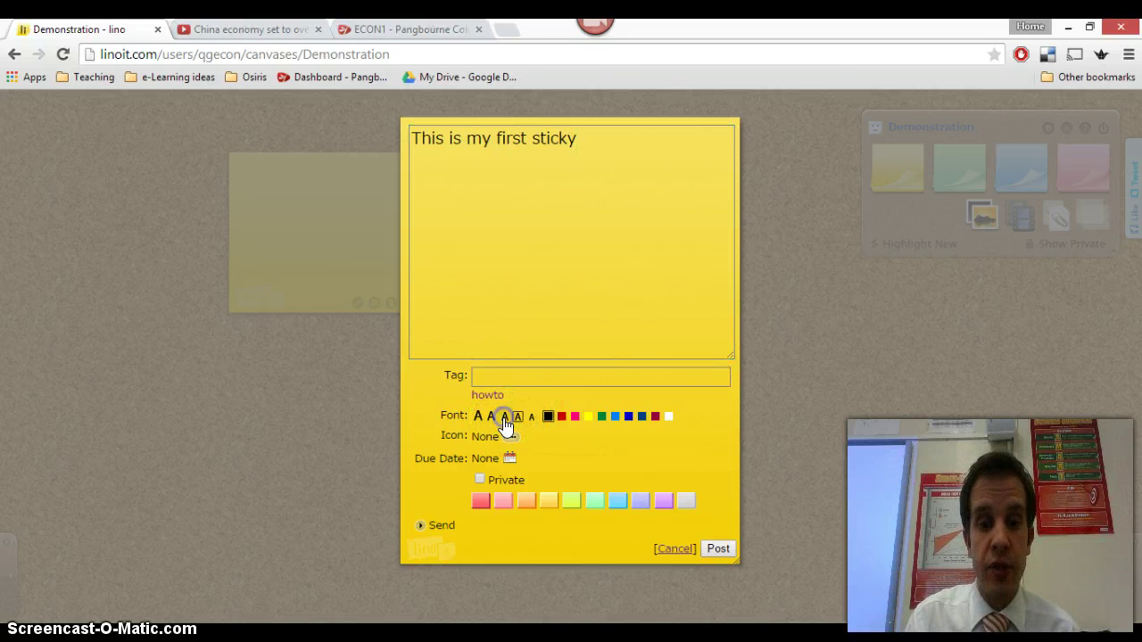
pyautogui.click(491, 417)
pyautogui.click(504, 416)
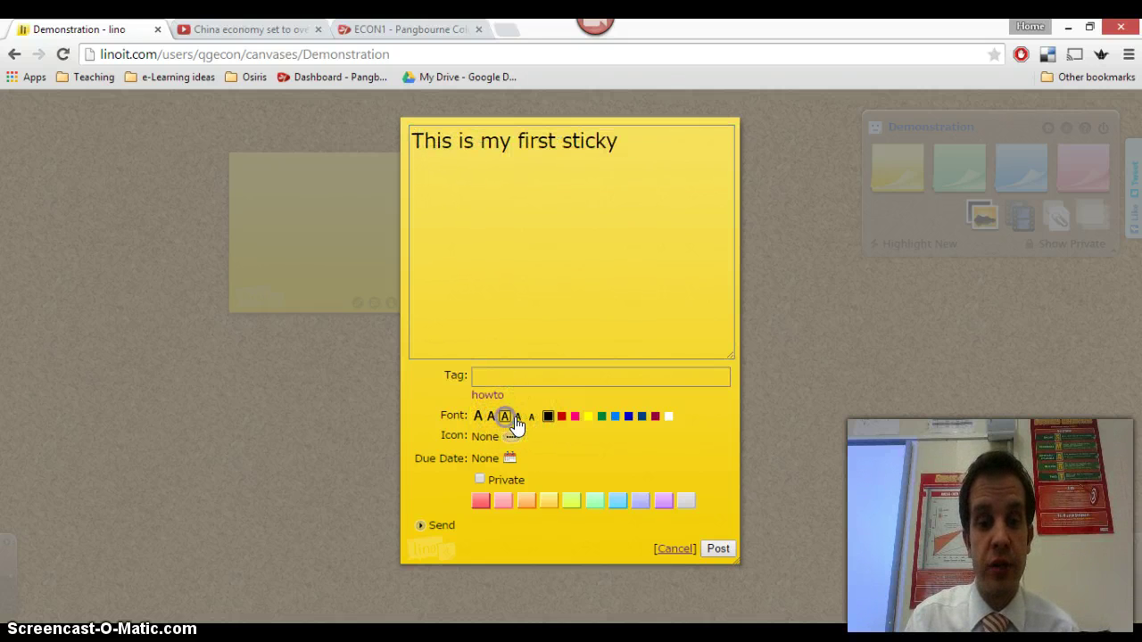
pyautogui.click(517, 417)
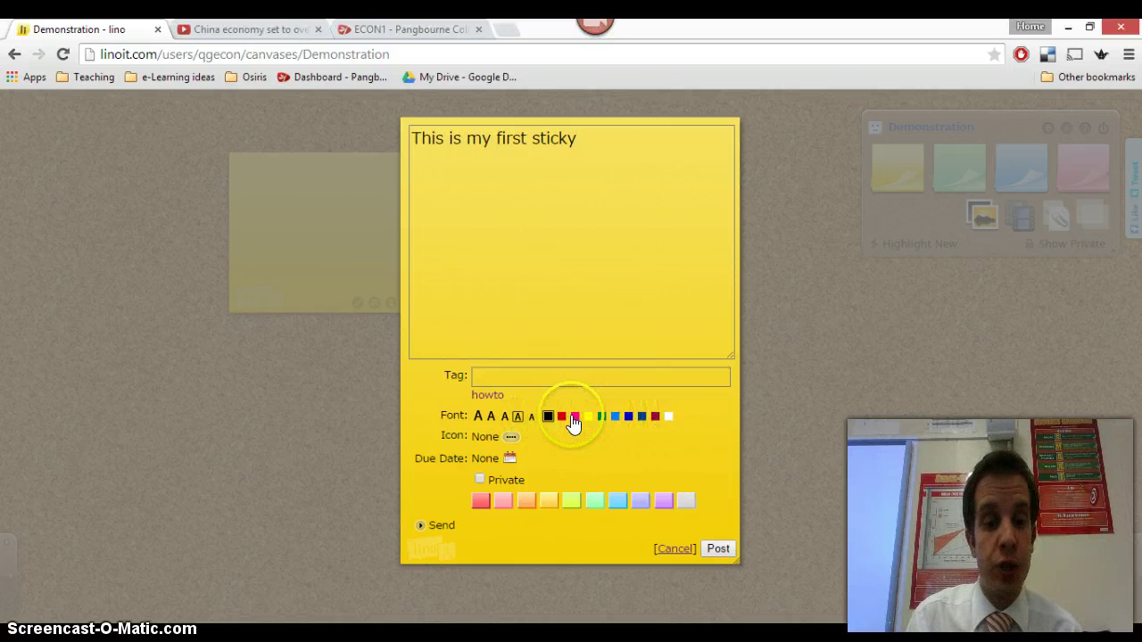
# Set the yellow sticky's text colour to red, without an icon, and post it.
pyautogui.click(561, 418)
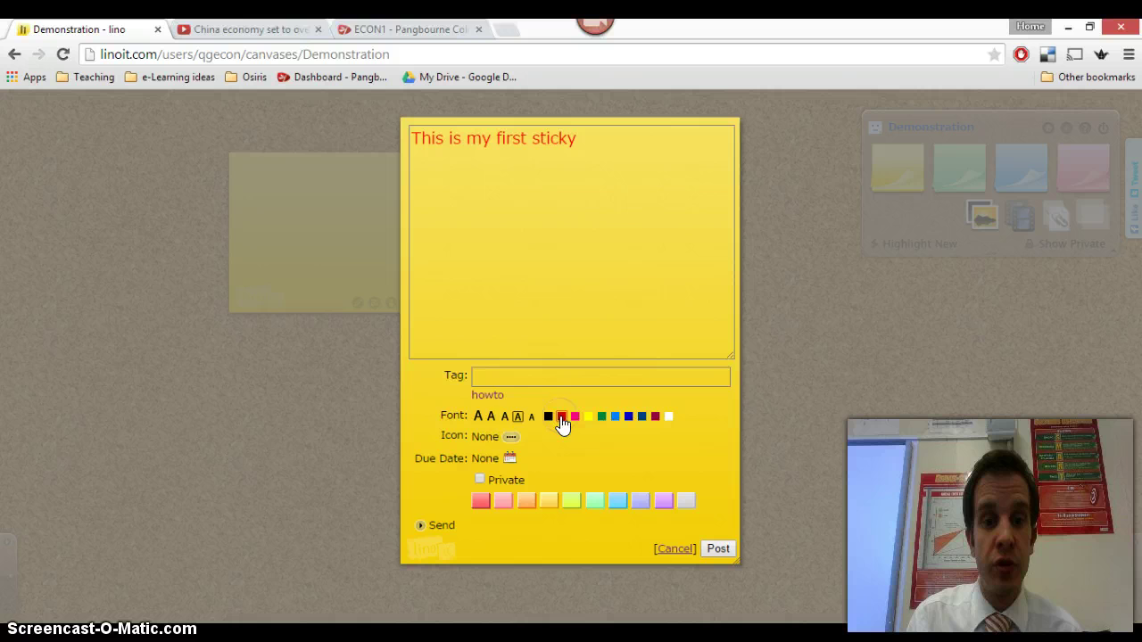
pyautogui.click(511, 437)
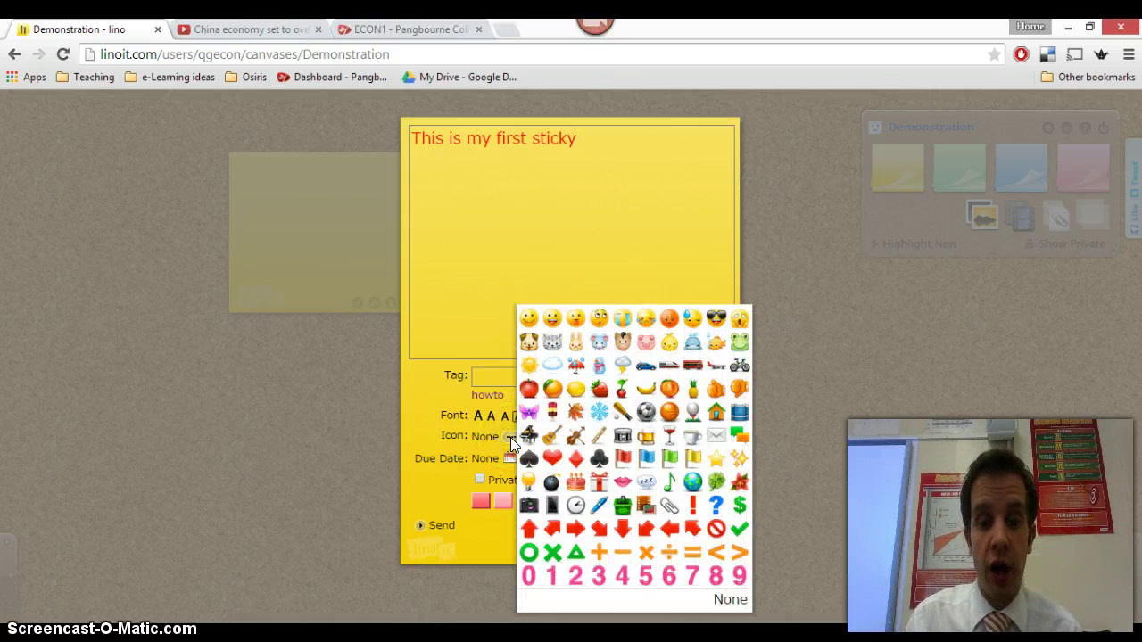
pyautogui.click(731, 601)
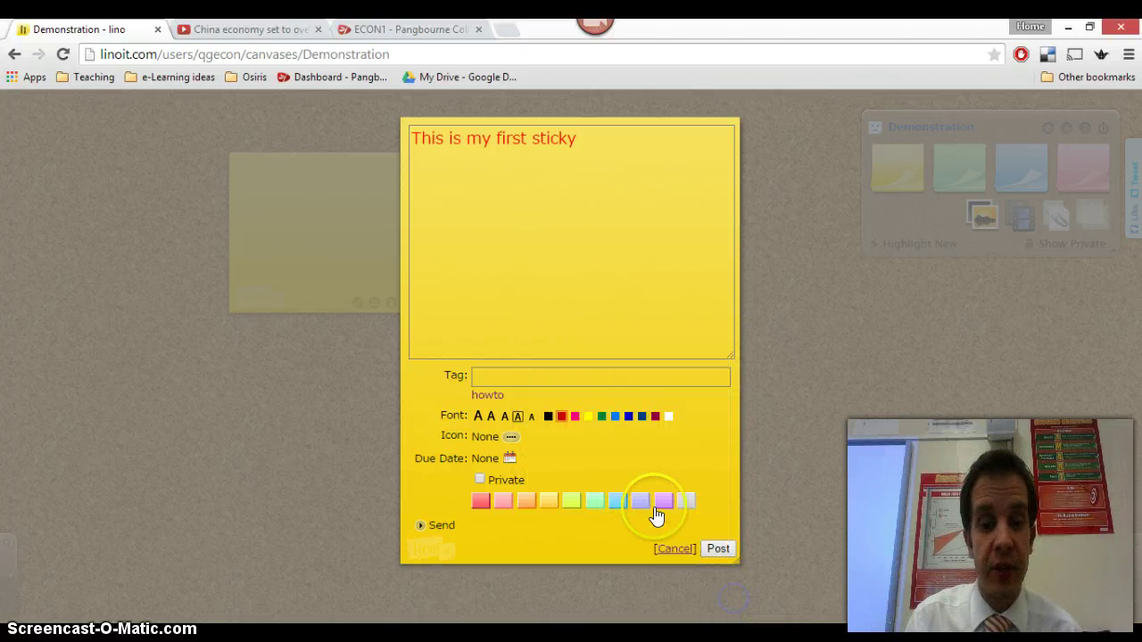
pyautogui.click(510, 459)
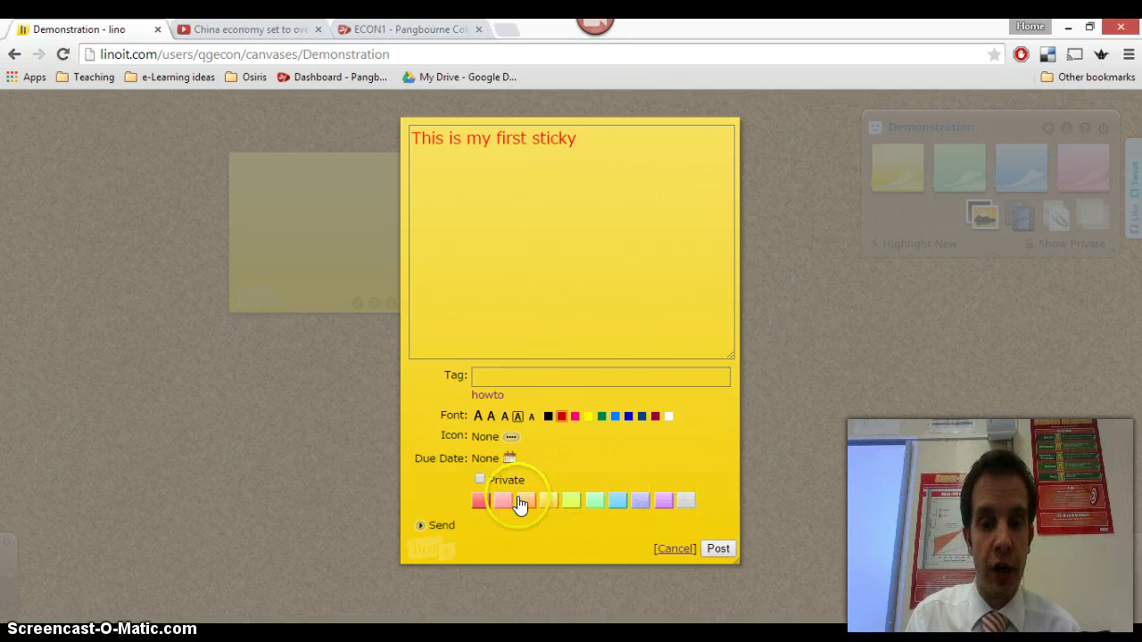
pyautogui.click(719, 549)
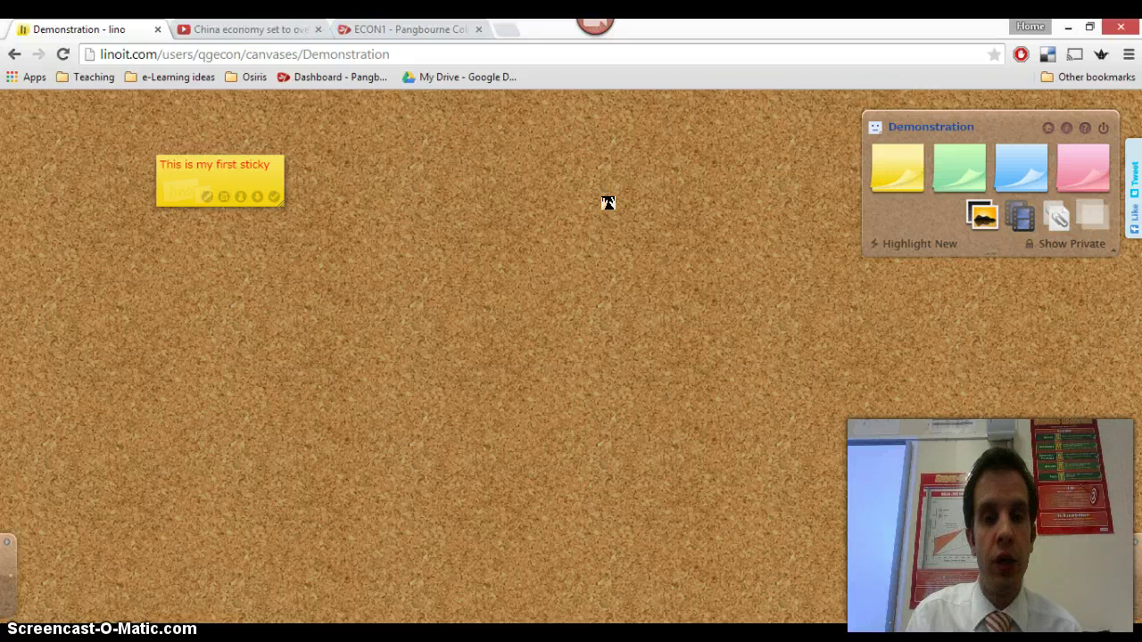
# Place a new green sticky on the canvas and enter the text "This is my second".
pyautogui.moveTo(959, 170); pyautogui.dragTo(425, 202)
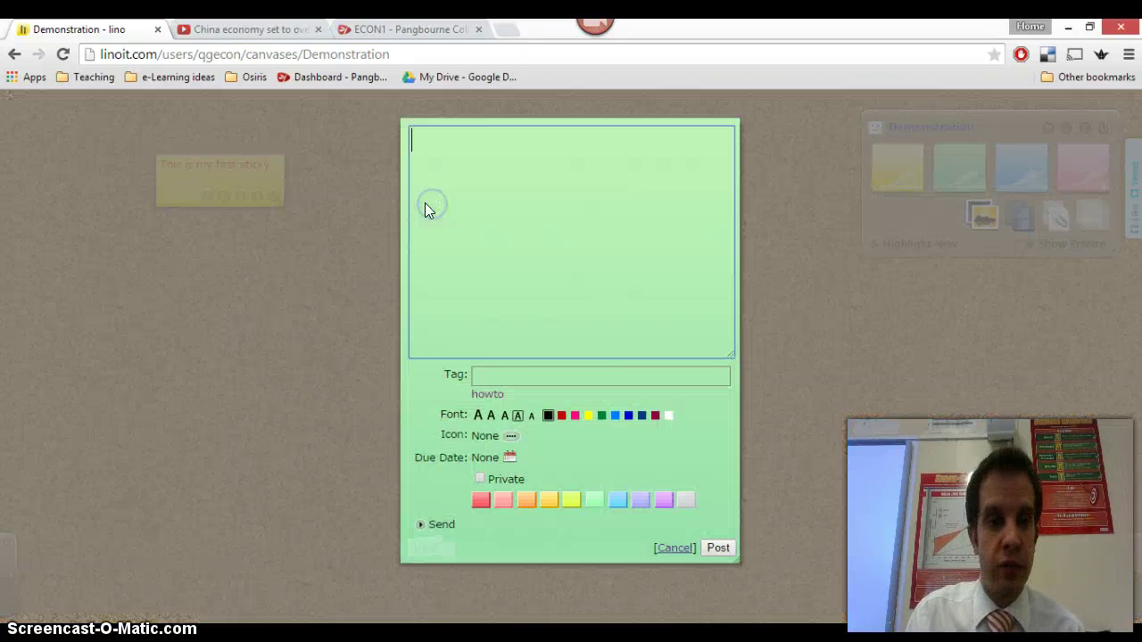
pyautogui.write('This is my')
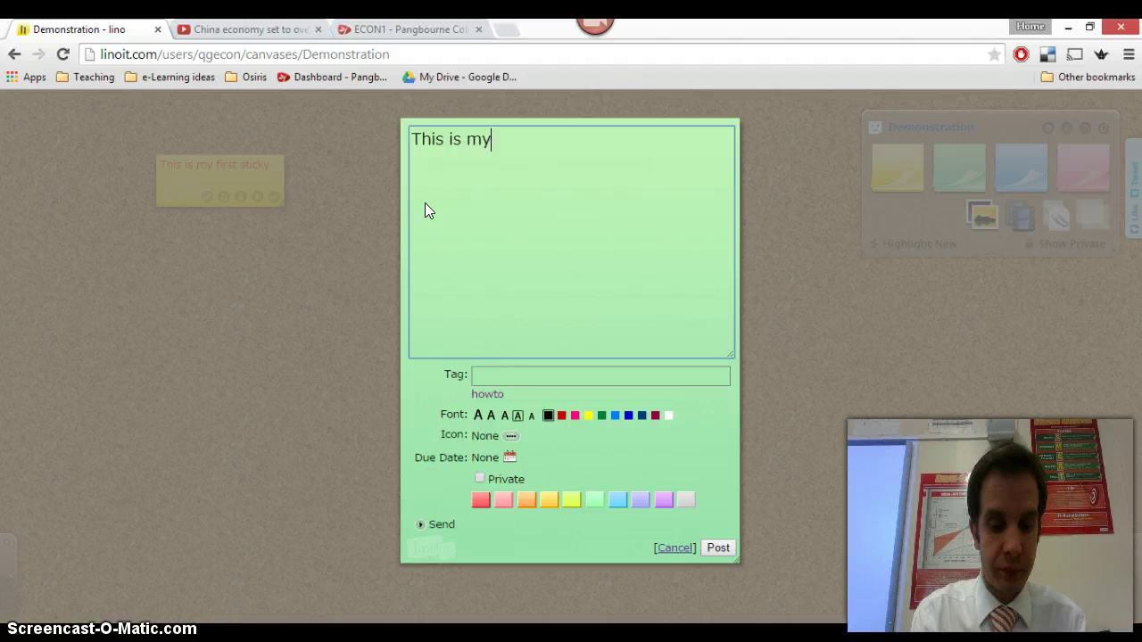
pyautogui.write(' second')
# Post the green sticky with its text in the second-largest font size and position it just below the yellow sticky.
pyautogui.click(504, 416)
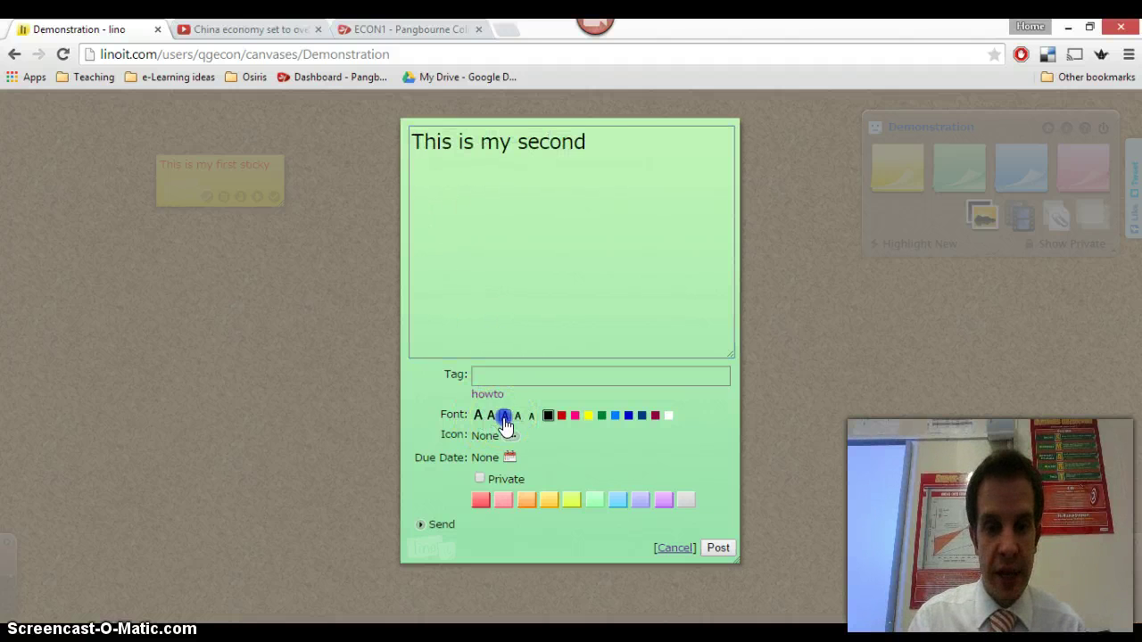
pyautogui.click(491, 415)
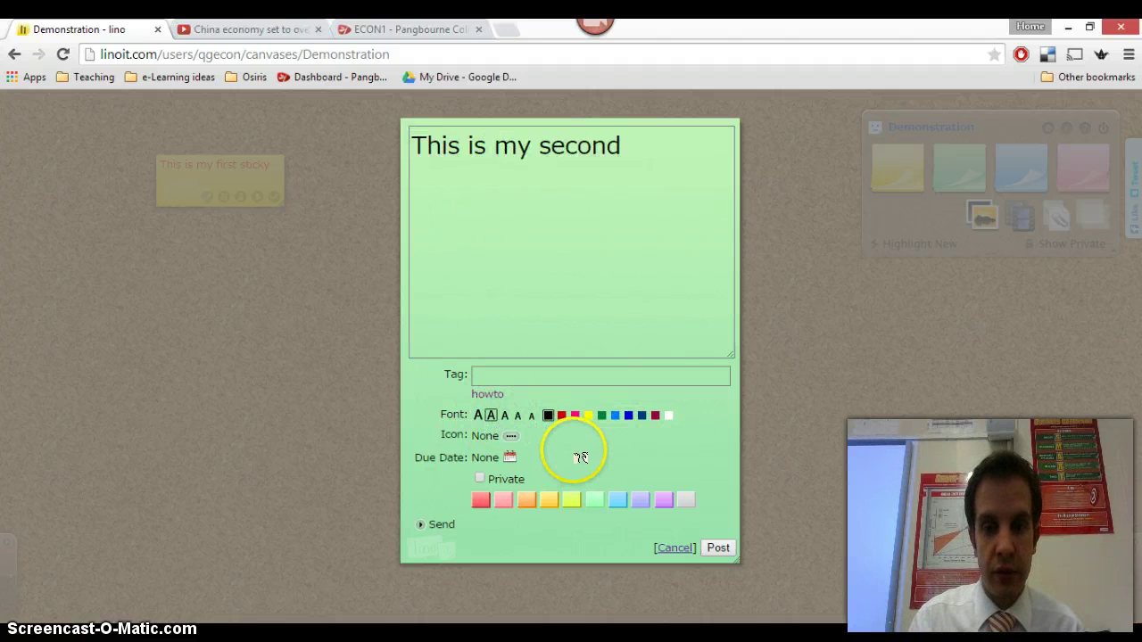
pyautogui.click(719, 547)
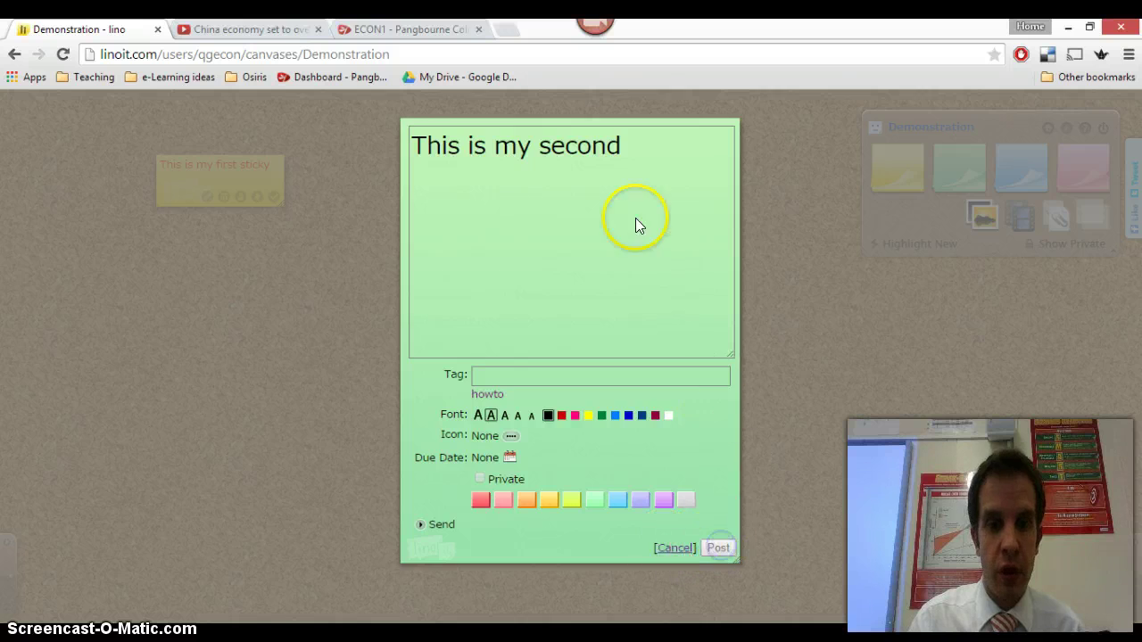
pyautogui.moveTo(464, 225); pyautogui.dragTo(289, 236)
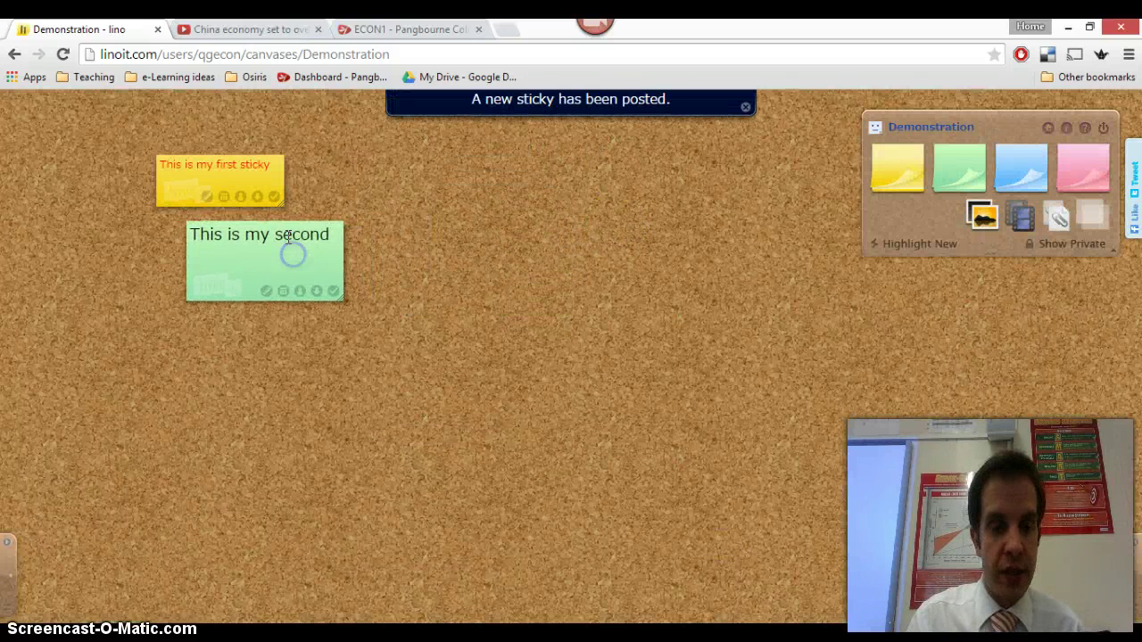
# Move the yellow sticky so that it overlaps the lower-right corner of the green sticky.
pyautogui.moveTo(269, 180); pyautogui.dragTo(394, 282)
pyautogui.click(550, 324)
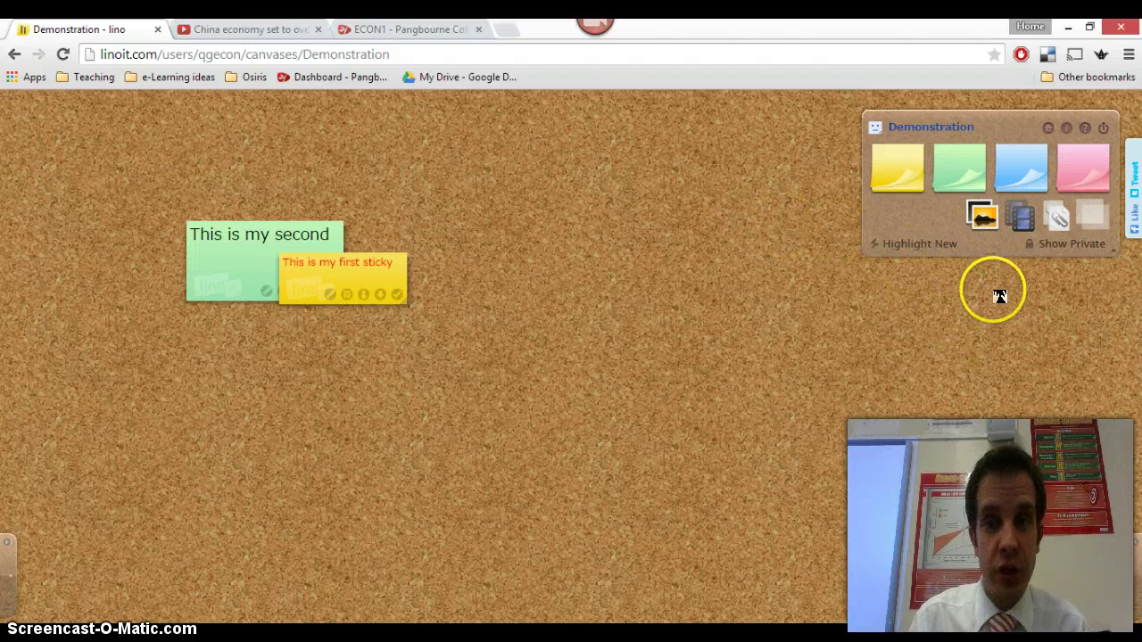
# Place a new video item on the canvas and copy the URL of the YouTube video "China economy set to overtake US".
pyautogui.moveTo(1019, 216); pyautogui.dragTo(593, 257)
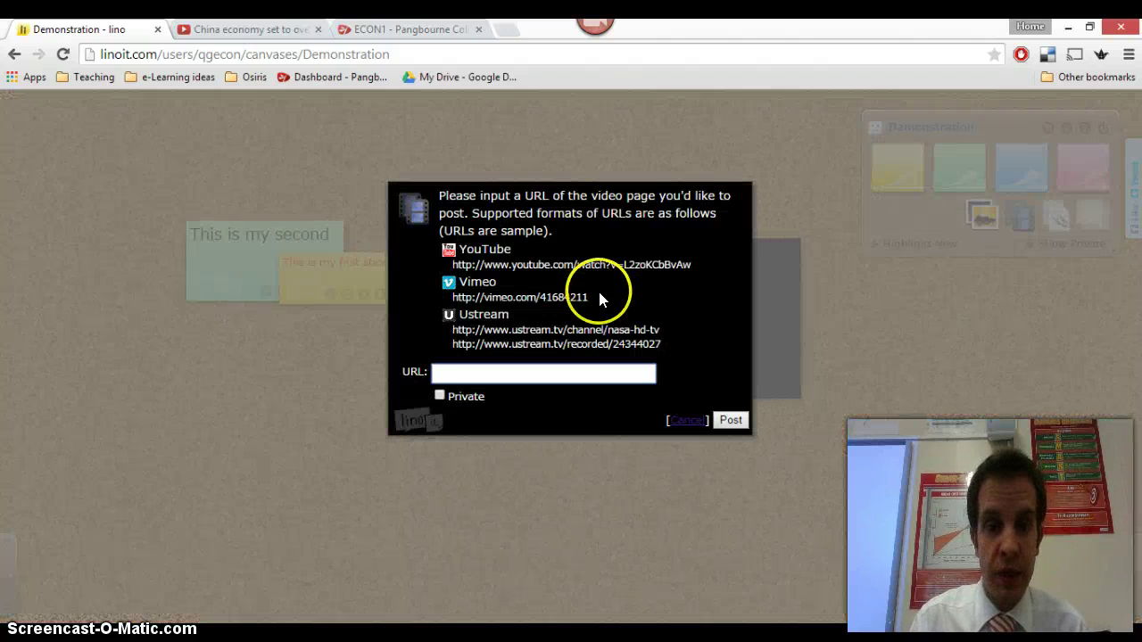
pyautogui.click(263, 29)
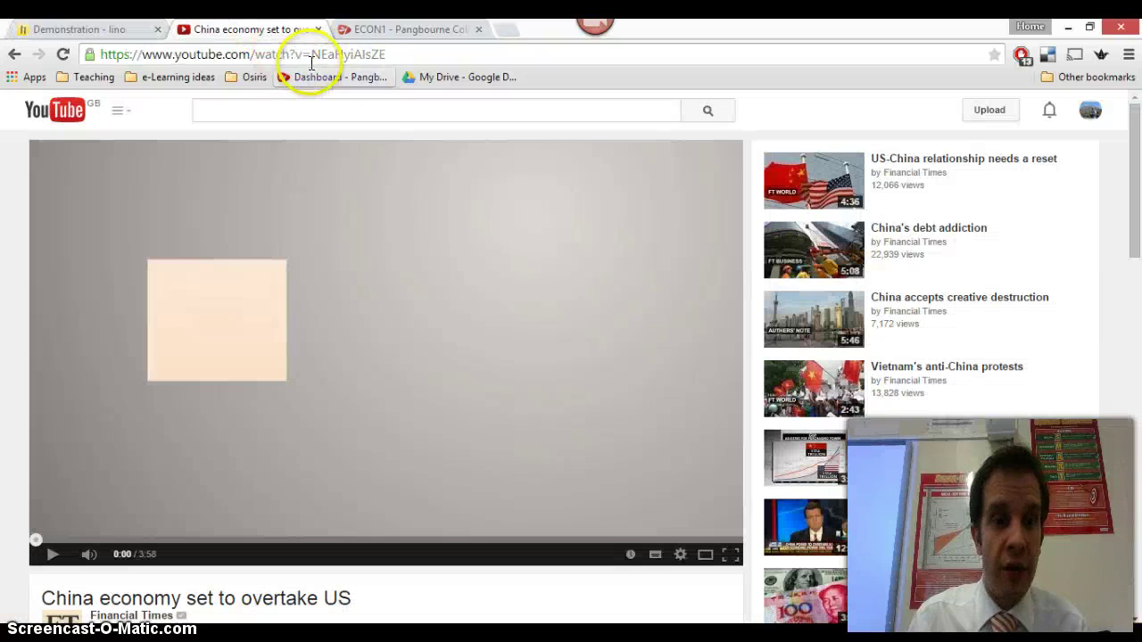
pyautogui.click(309, 57)
pyautogui.hotkey('ctrl', 'c')
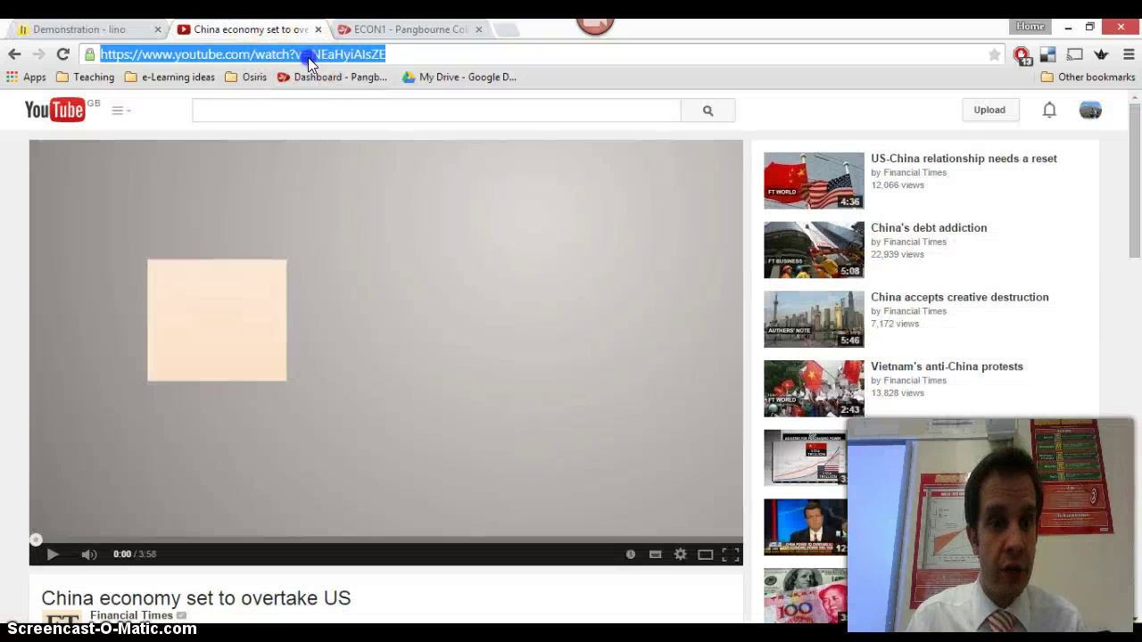
# Post the video using the copied YouTube URL and position it just below the green and yellow stickies.
pyautogui.click(105, 28)
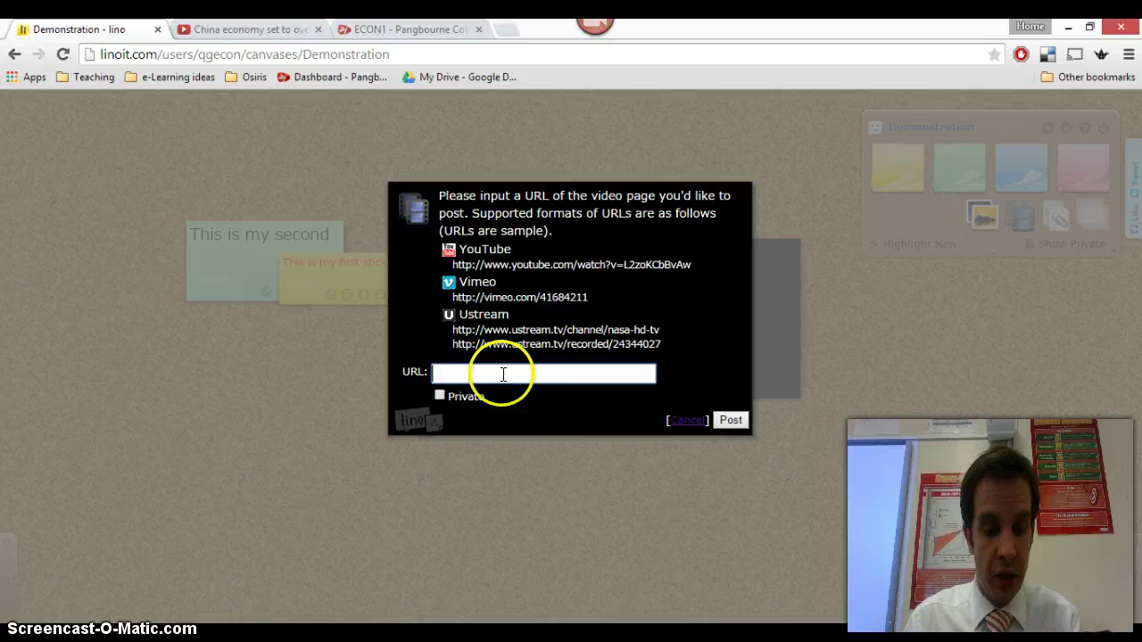
pyautogui.hotkey('ctrl', 'v')
pyautogui.click(729, 421)
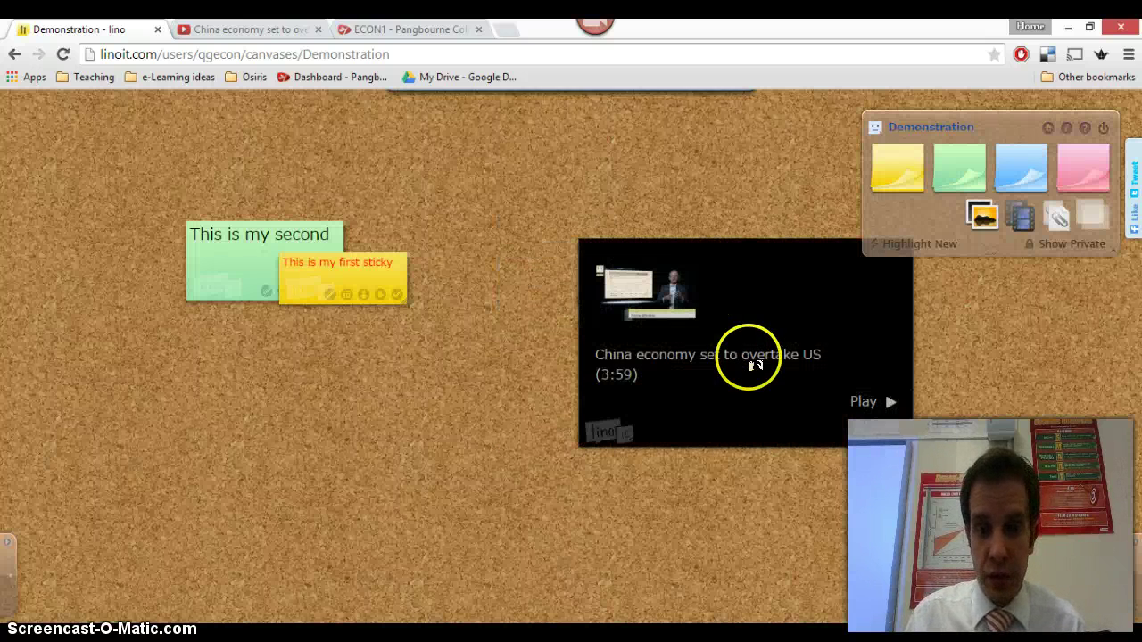
pyautogui.moveTo(747, 359); pyautogui.dragTo(354, 461)
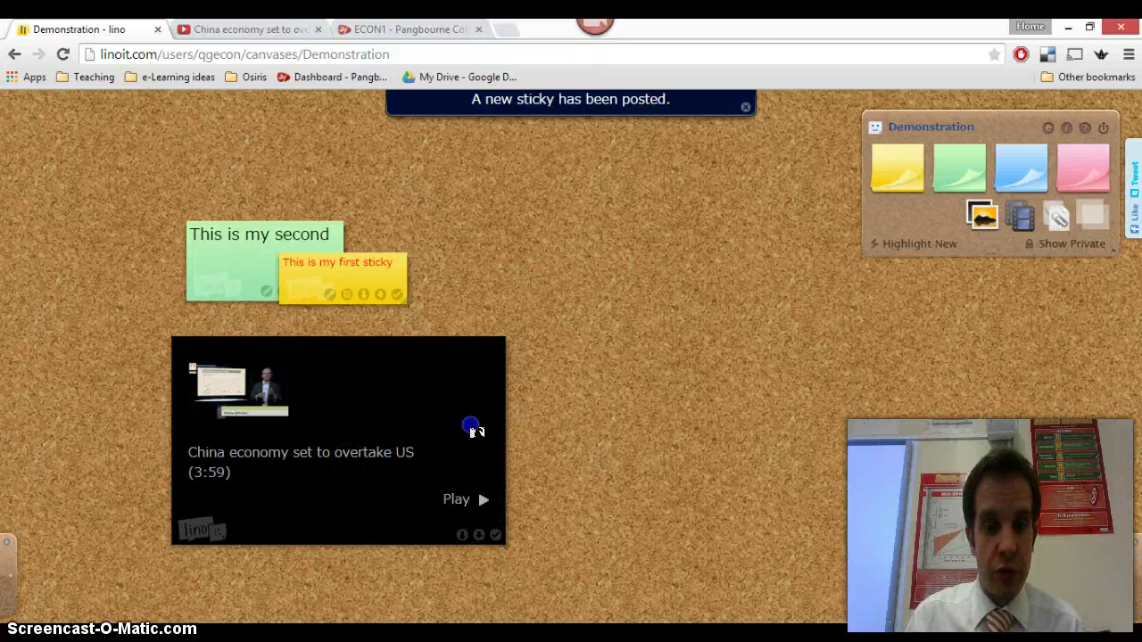
pyautogui.moveTo(471, 429); pyautogui.dragTo(408, 411)
# Place a new file attachment on the canvas and choose the Technology PowerPoint file from Downloads.
pyautogui.click(1059, 218)
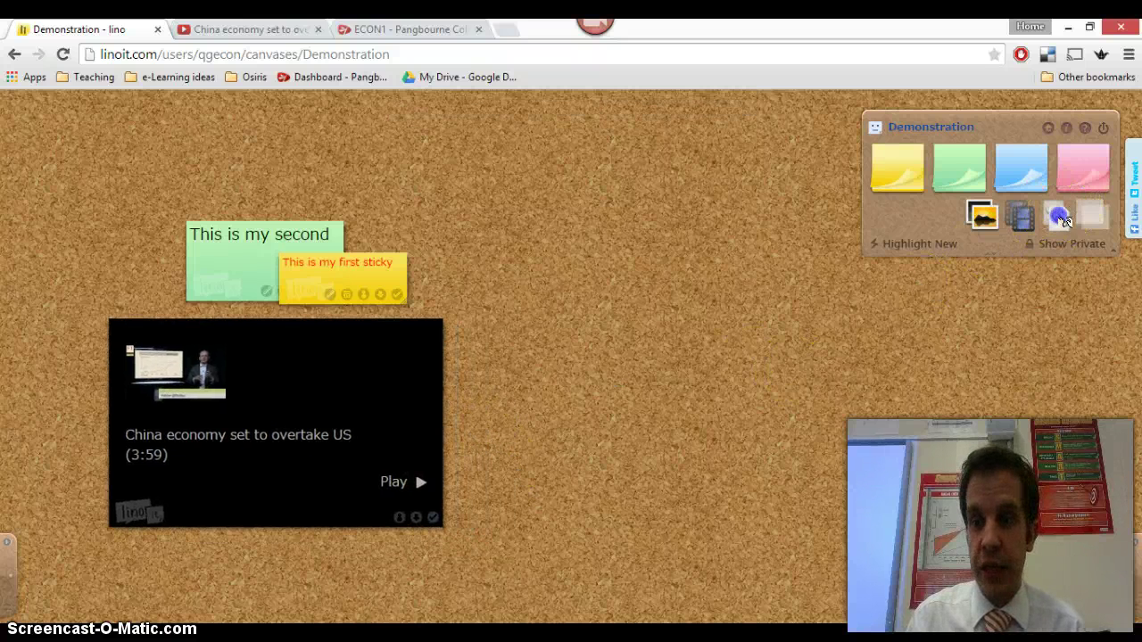
pyautogui.moveTo(1064, 221); pyautogui.dragTo(558, 191)
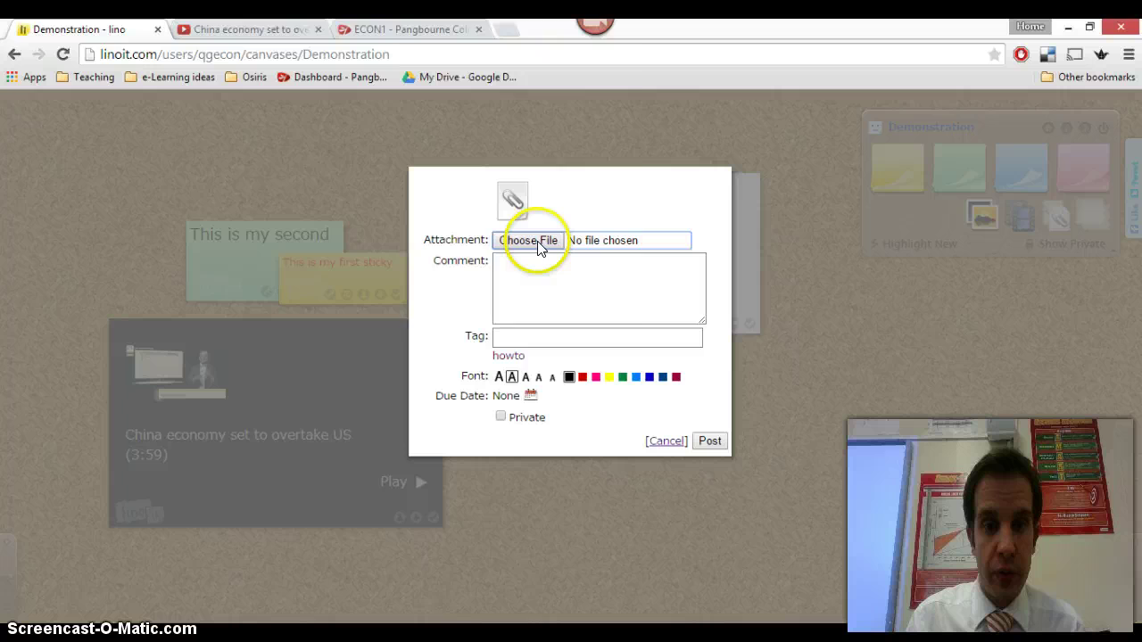
pyautogui.click(538, 241)
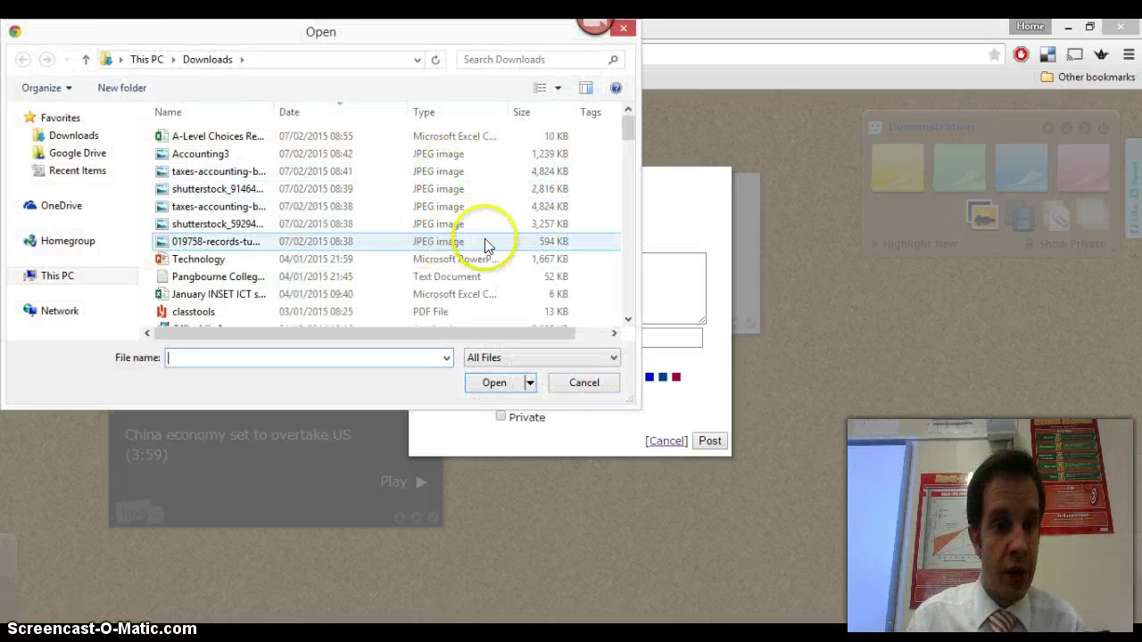
pyautogui.moveTo(624, 147)
pyautogui.mouseDown()
pyautogui.moveTo(628, 158)
pyautogui.moveTo(629, 131)
pyautogui.moveTo(628, 141)
pyautogui.mouseUp()
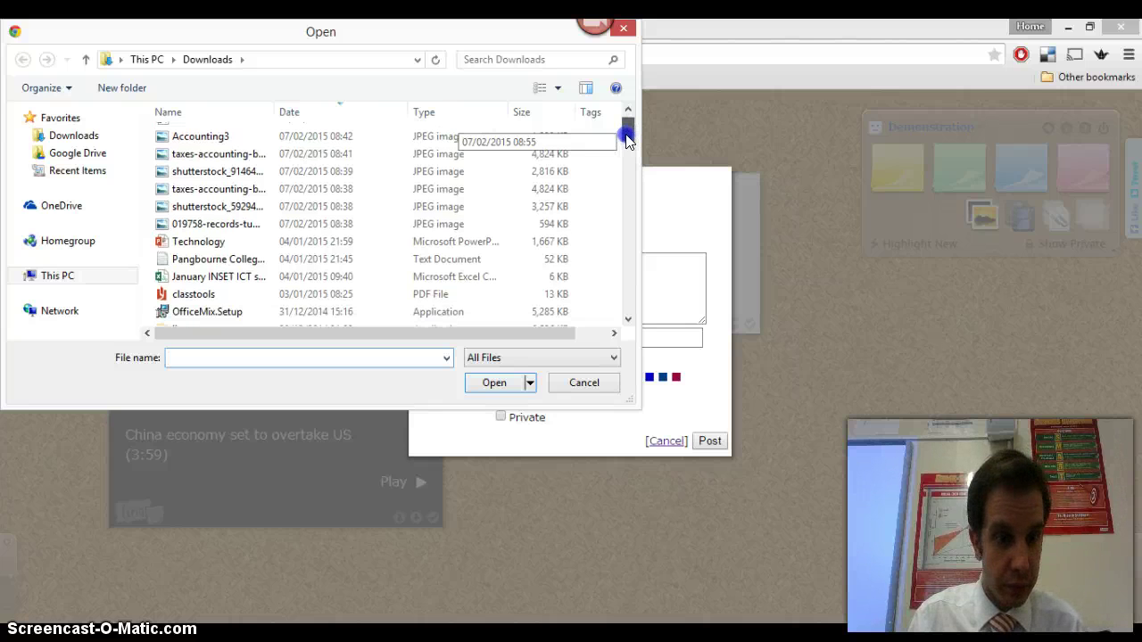
pyautogui.click(413, 241)
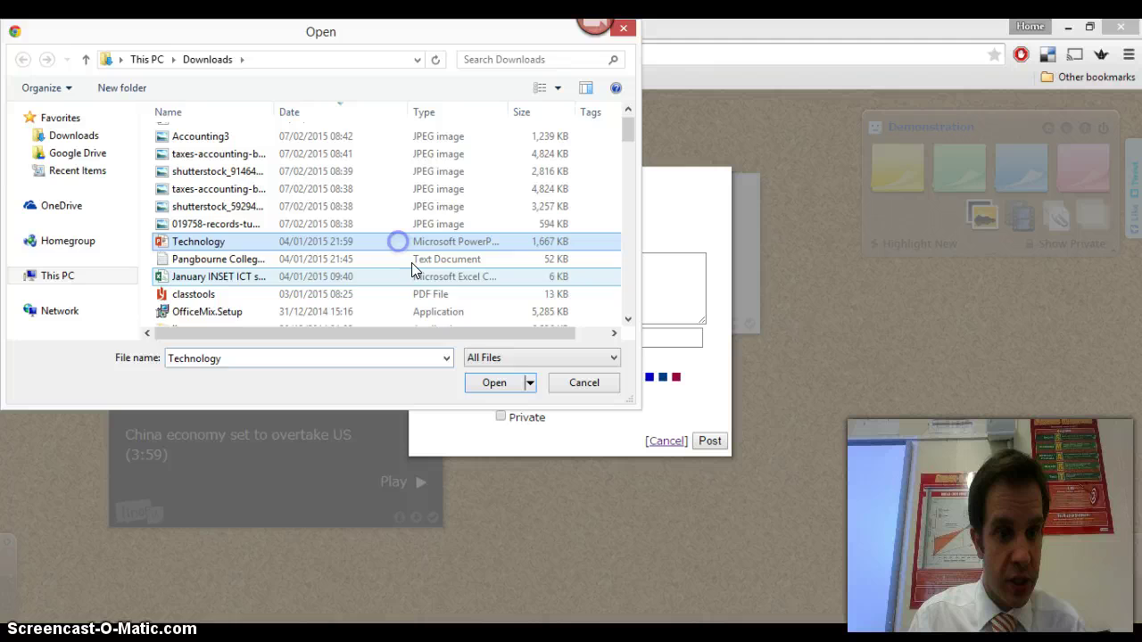
pyautogui.click(493, 383)
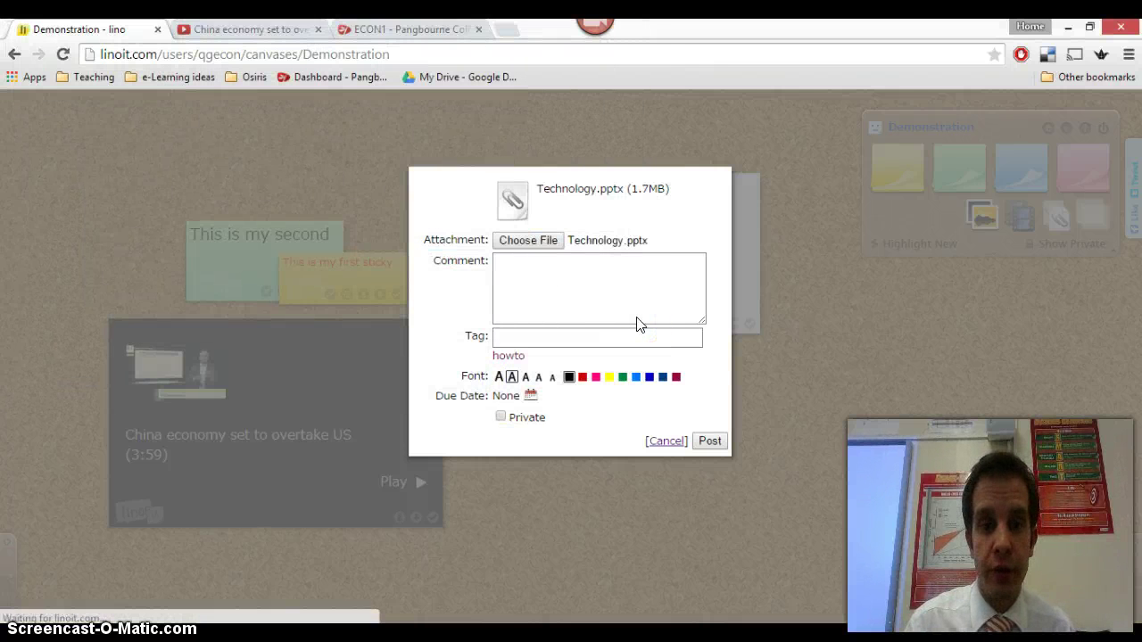
# Enter the comment "This is a really useful presentation" for the attached file.
pyautogui.click(585, 260)
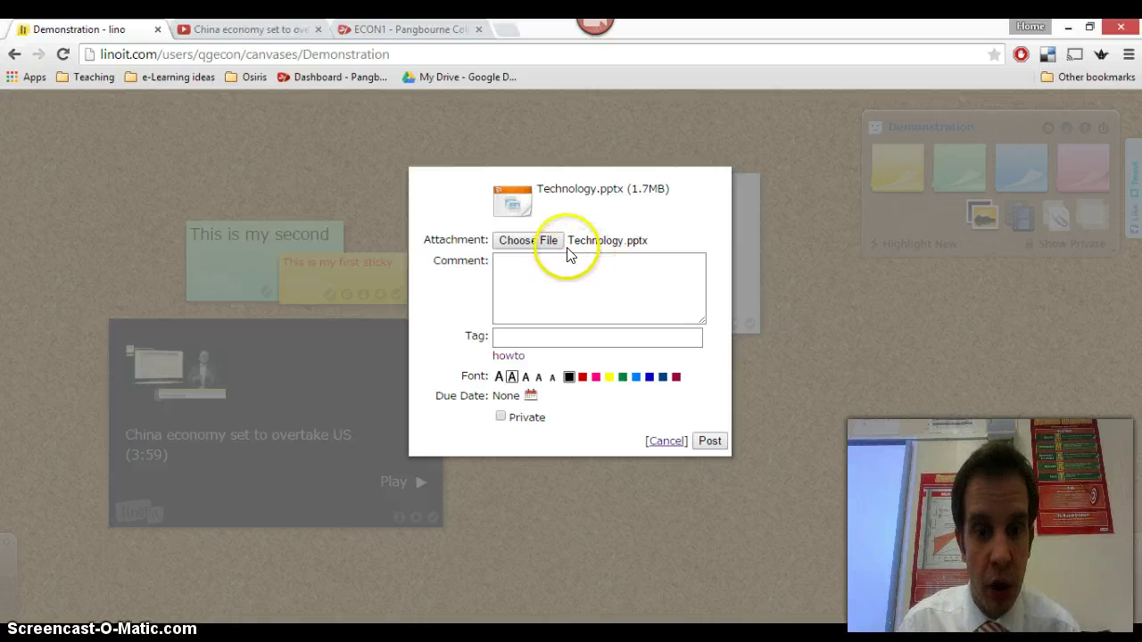
pyautogui.click(560, 265)
pyautogui.write('This')
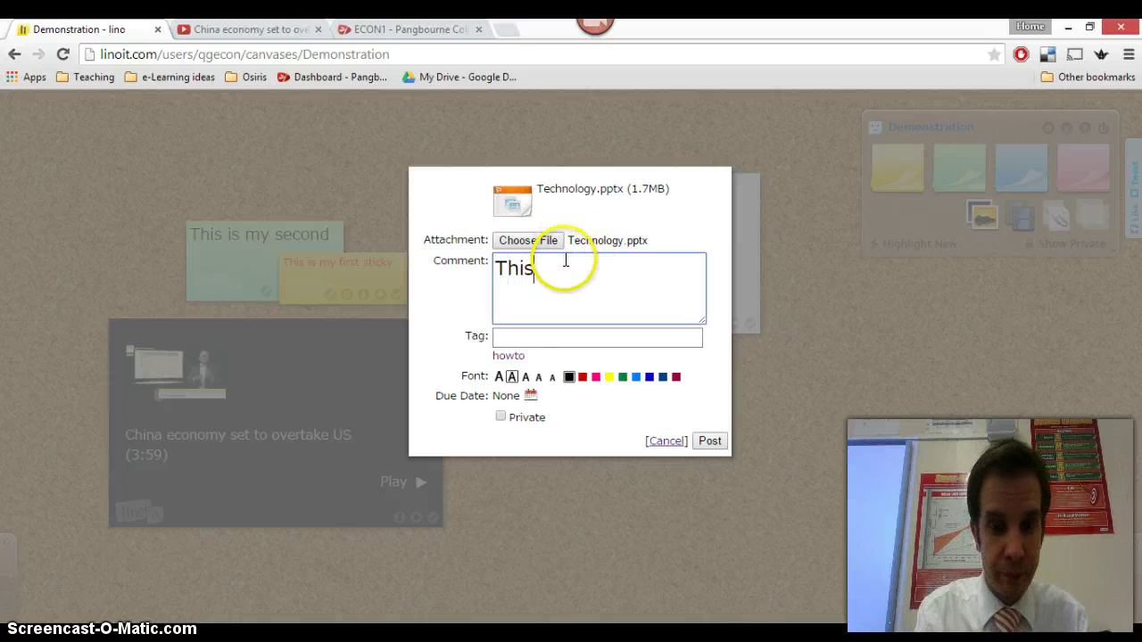
pyautogui.write(' is a really useful')
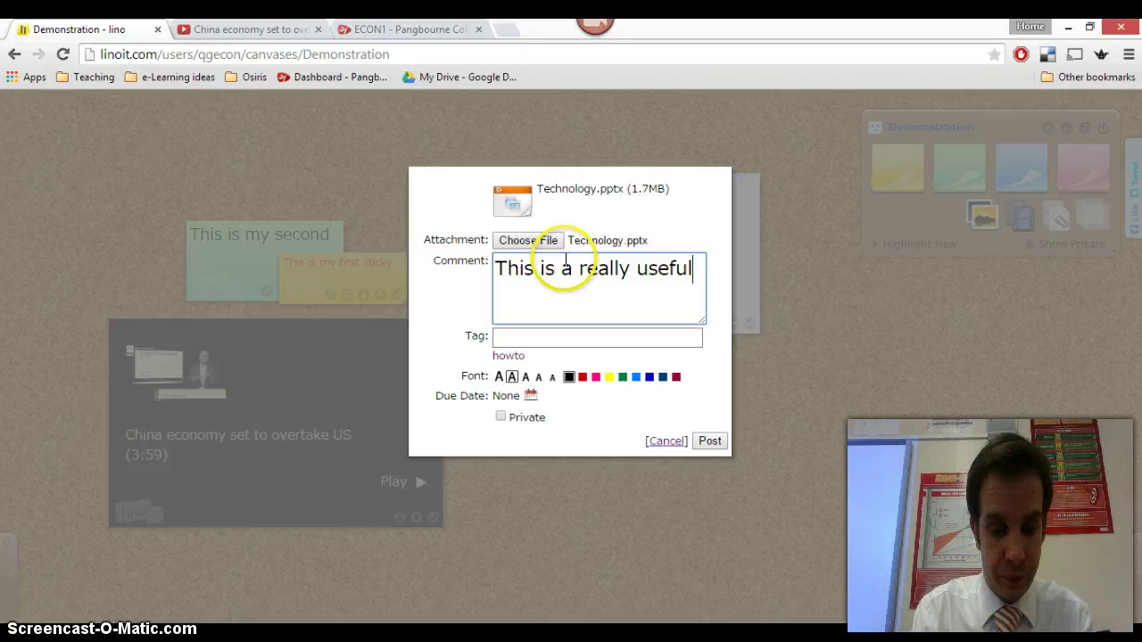
pyautogui.write(' presentation')
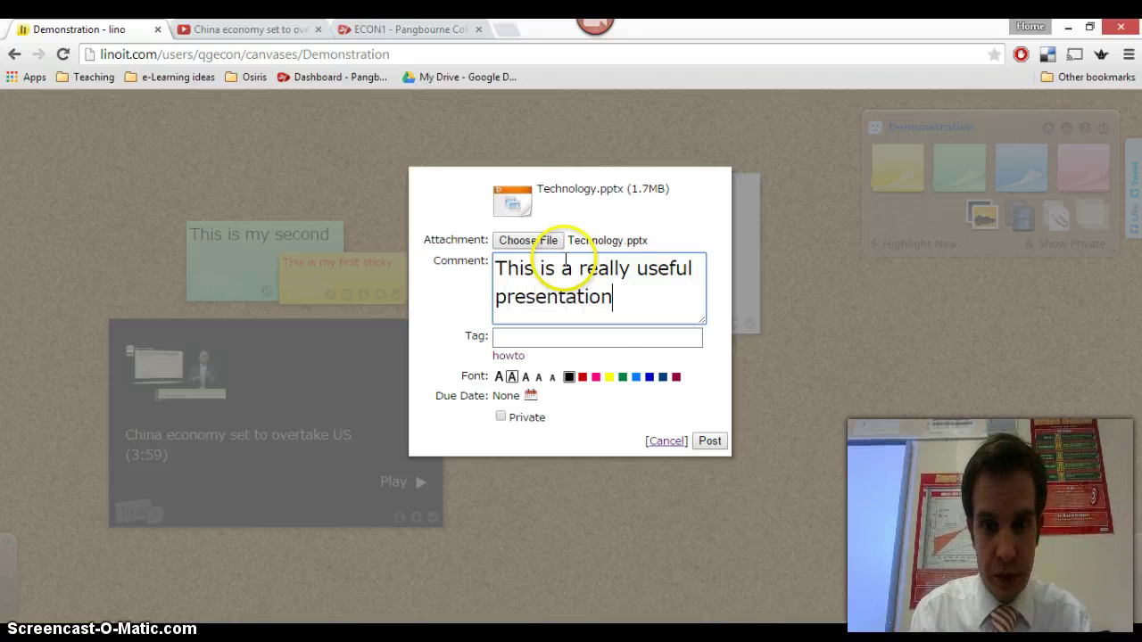
# Set the comment to the middle font size in red, post the attachment and move it nearer the yellow sticky.
pyautogui.click(526, 377)
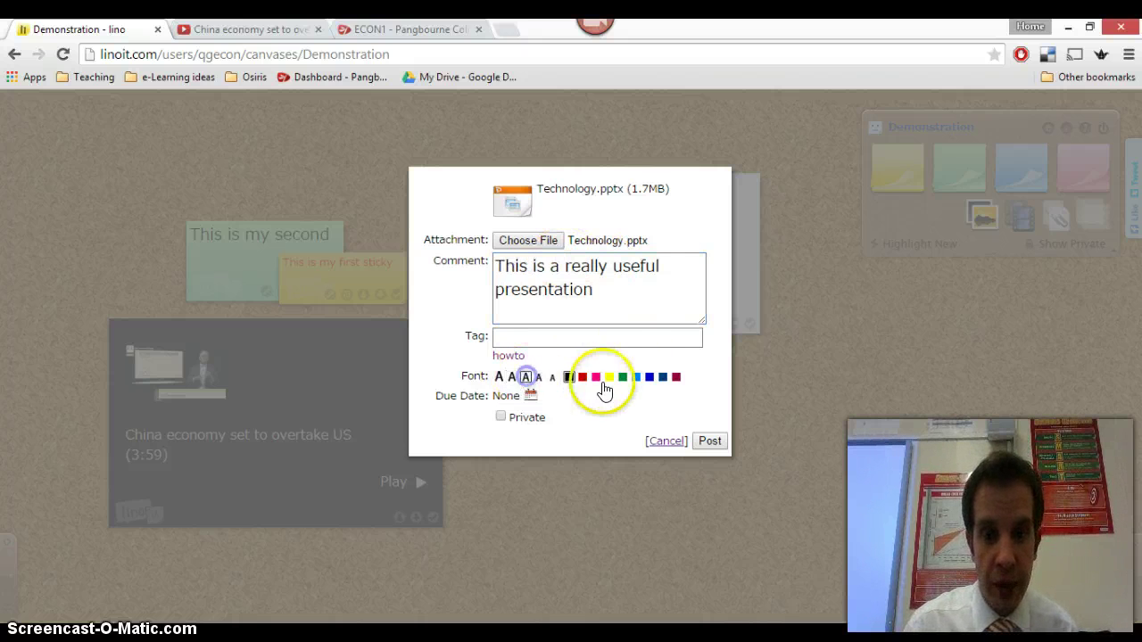
pyautogui.click(582, 379)
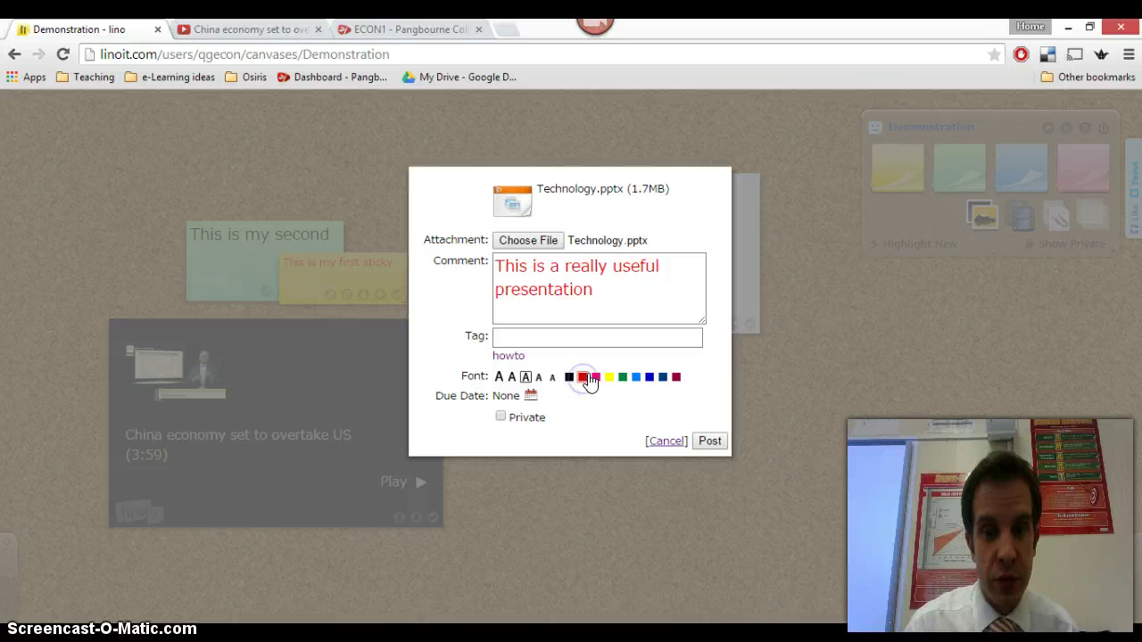
pyautogui.click(708, 442)
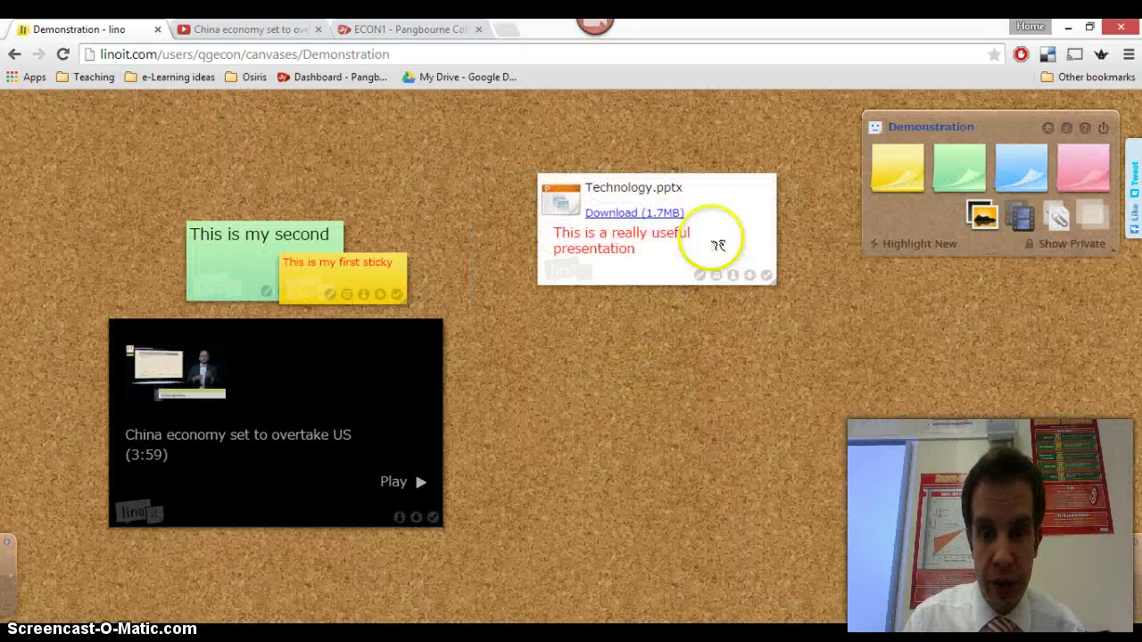
pyautogui.moveTo(719, 242); pyautogui.dragTo(629, 196)
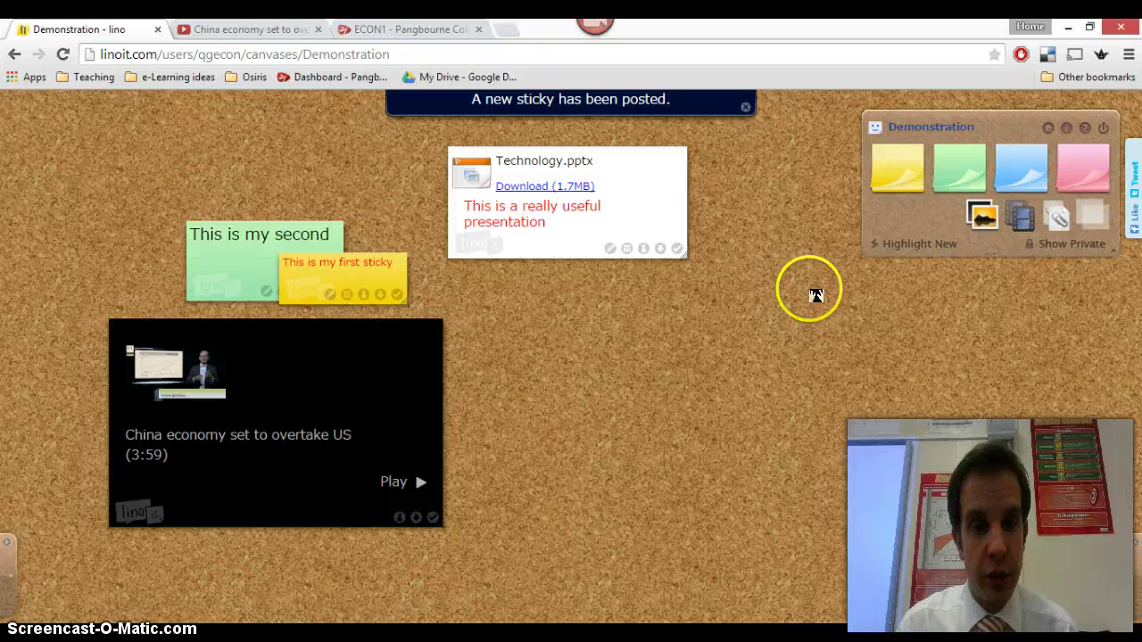
# Place a new picture on the canvas and choose the Accounting3 image from Downloads.
pyautogui.moveTo(982, 218); pyautogui.dragTo(612, 313)
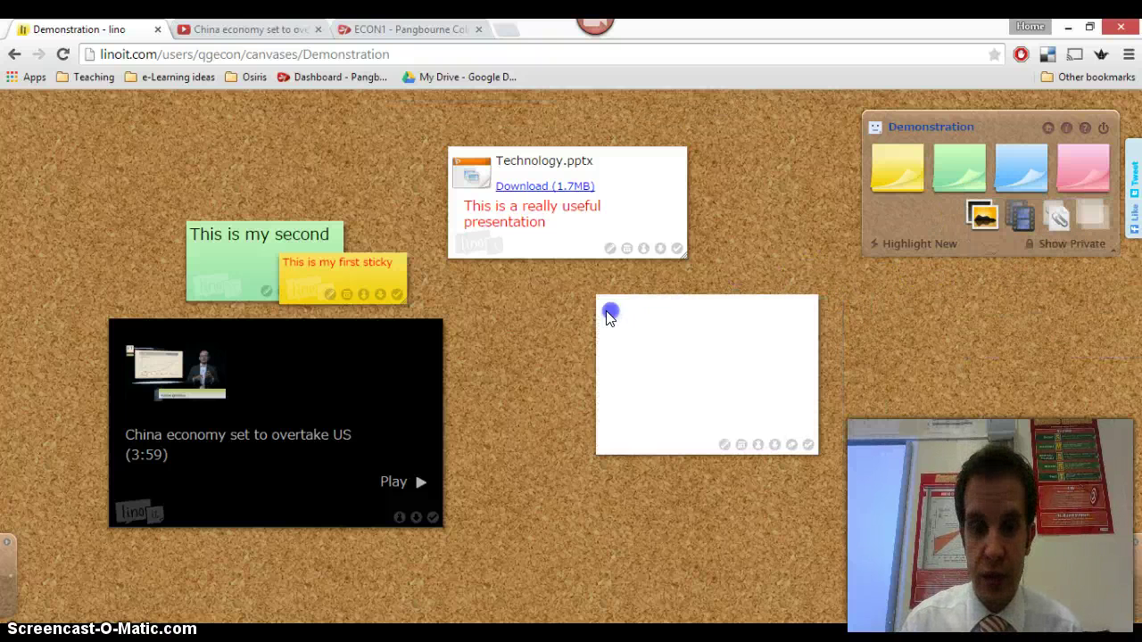
pyautogui.click(510, 358)
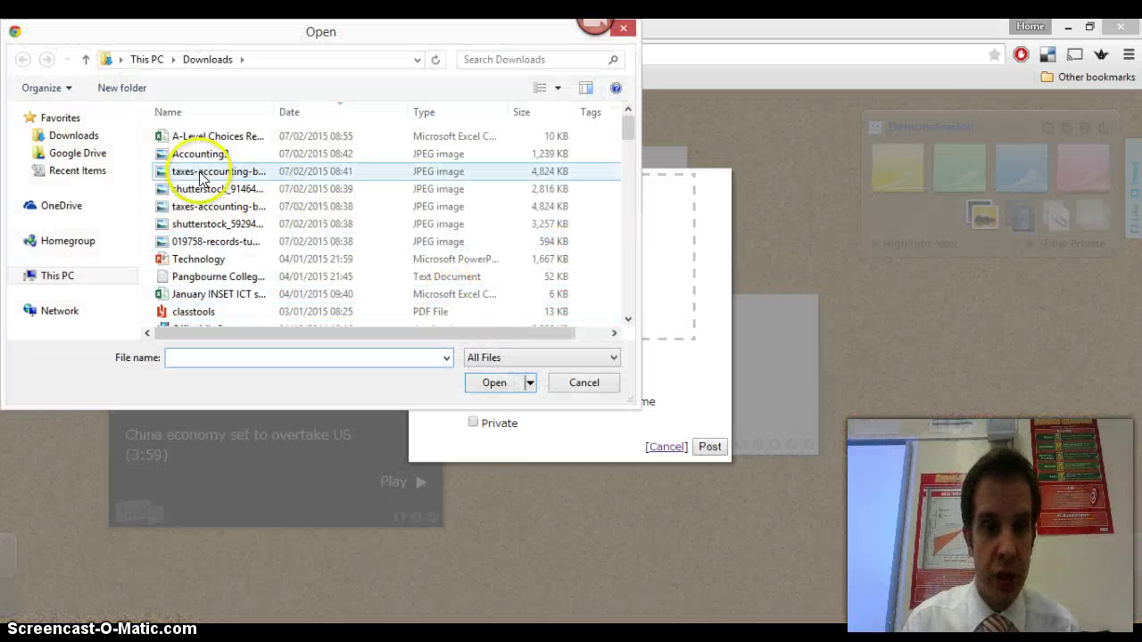
pyautogui.click(223, 155)
pyautogui.click(496, 383)
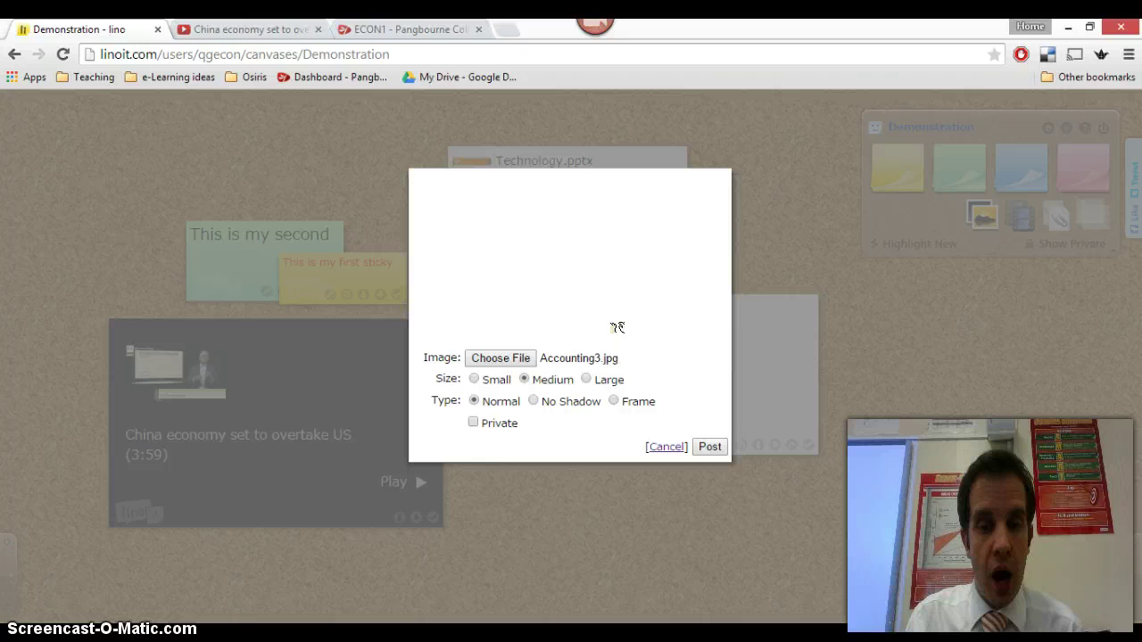
# Post the picture at Small size and move it to overlap the upper-right corner of the video.
pyautogui.click(496, 378)
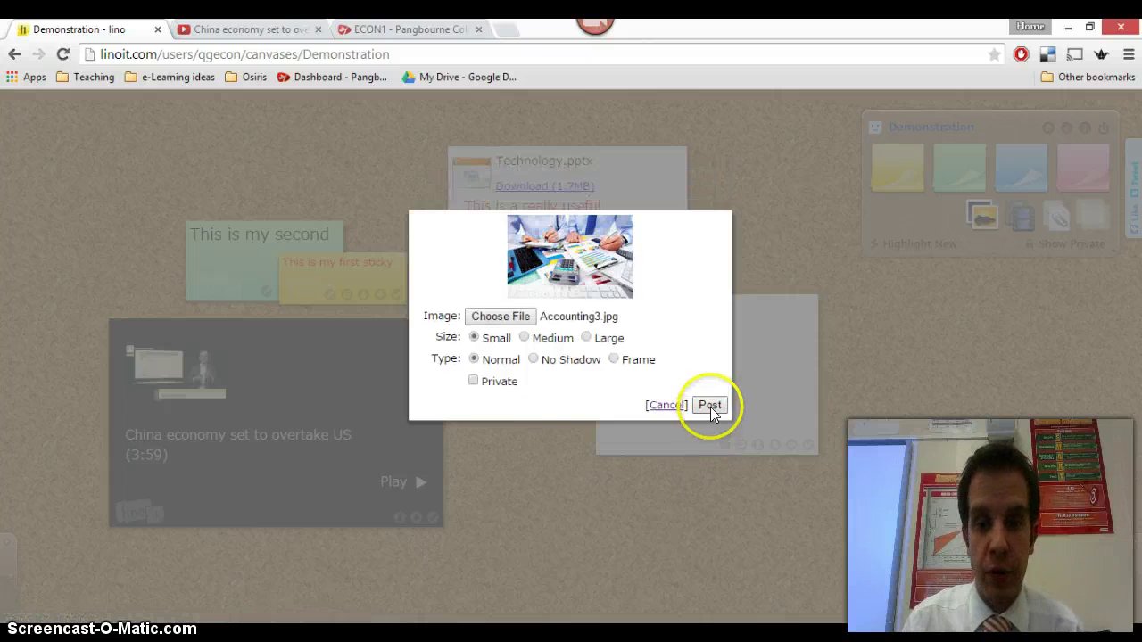
pyautogui.click(710, 407)
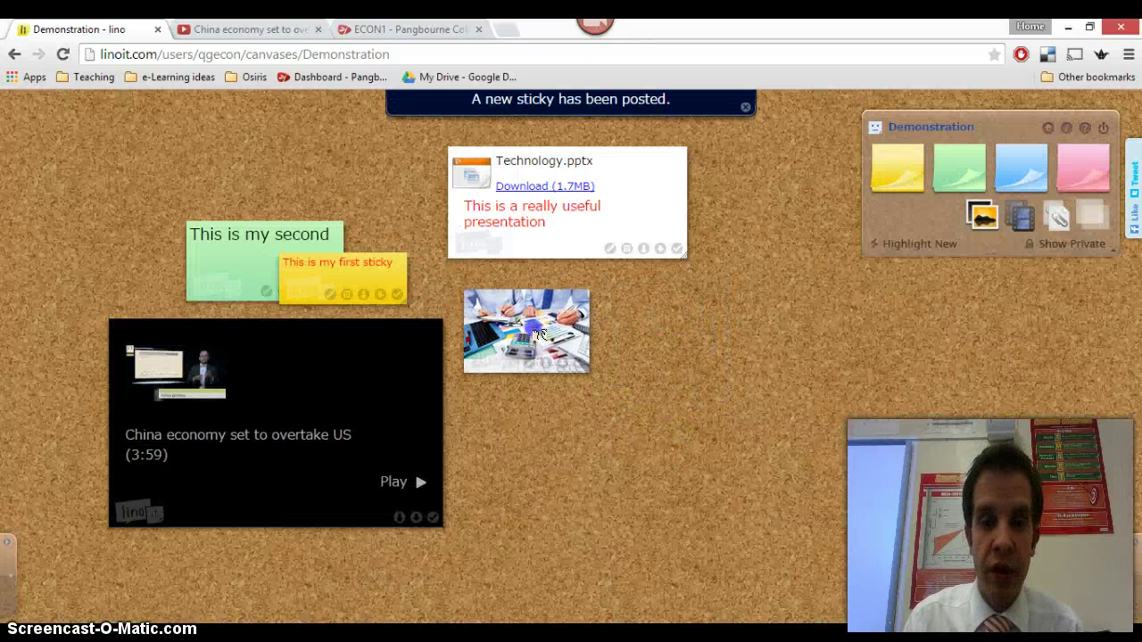
pyautogui.moveTo(539, 333); pyautogui.dragTo(493, 369)
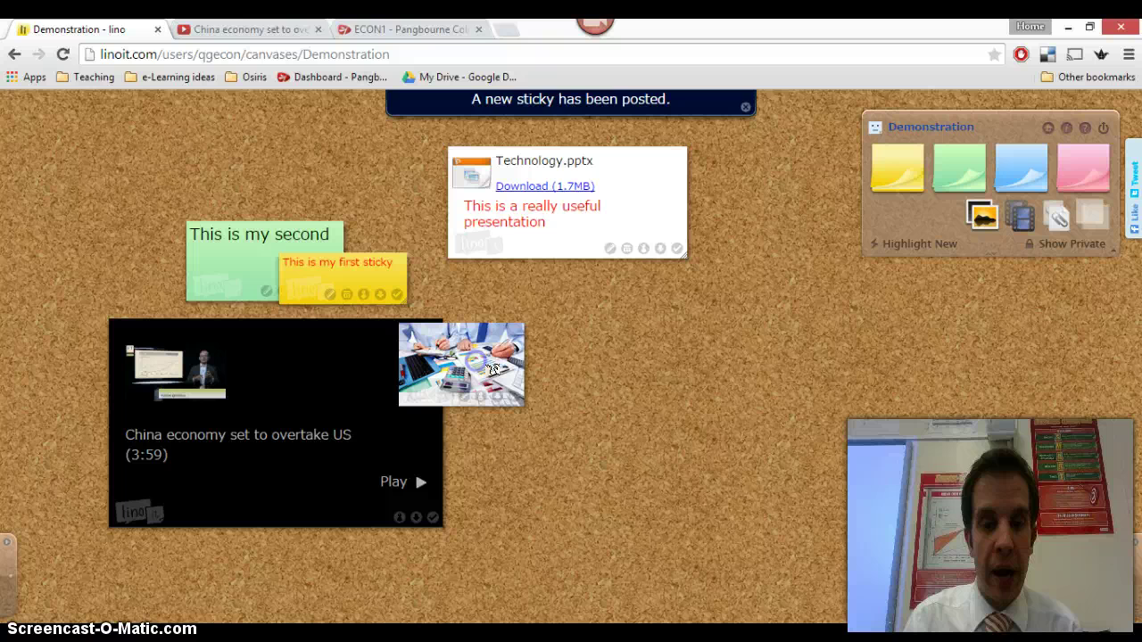
pyautogui.click(594, 375)
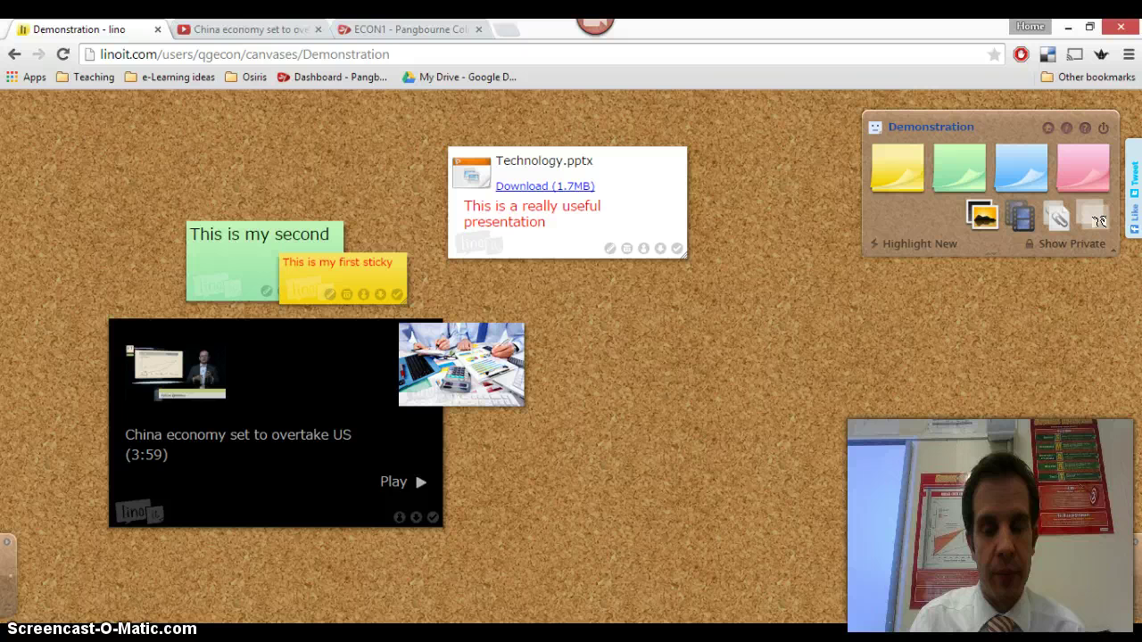
# Move the Technology.pptx attachment down and away from the stickies, into the open area beyond the picture.
pyautogui.moveTo(1099, 220); pyautogui.dragTo(994, 370)
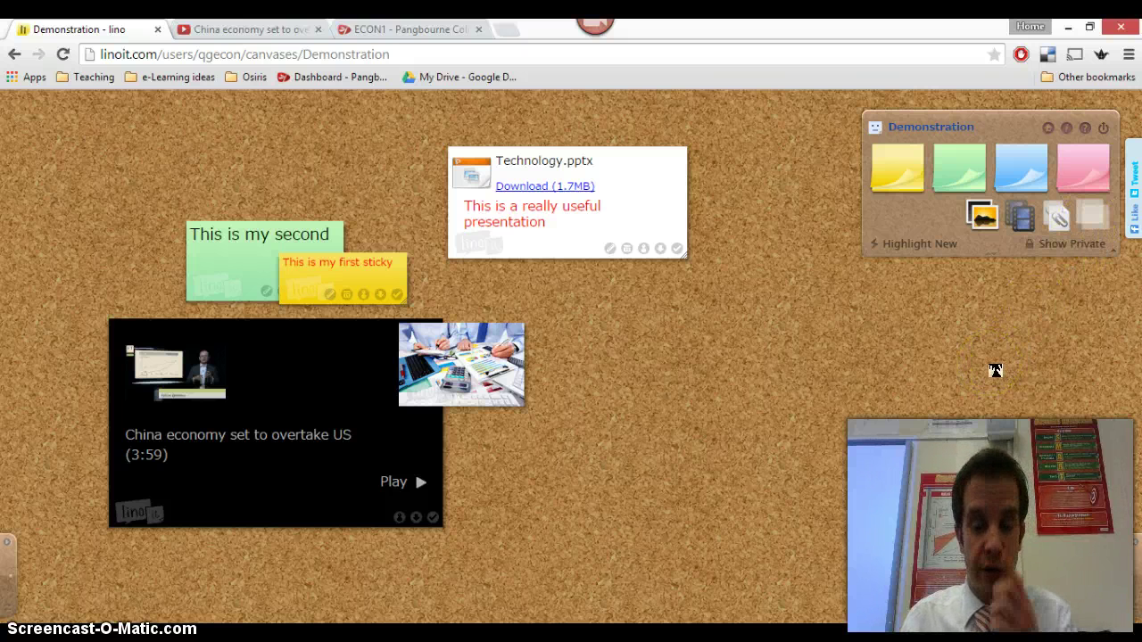
pyautogui.click(710, 255)
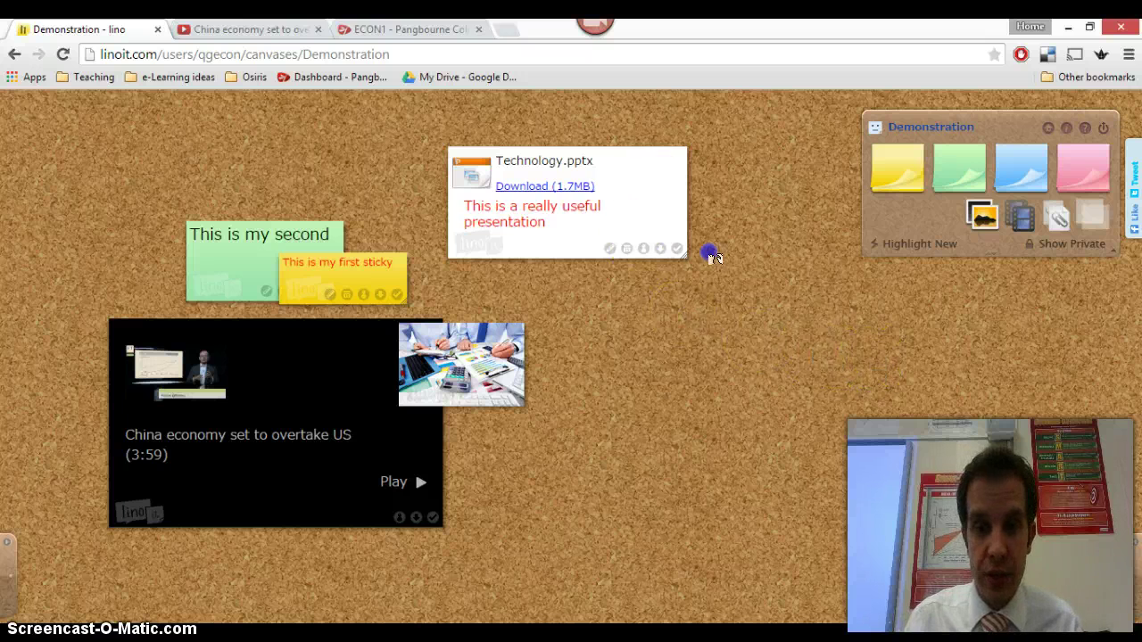
pyautogui.moveTo(710, 255); pyautogui.dragTo(827, 344)
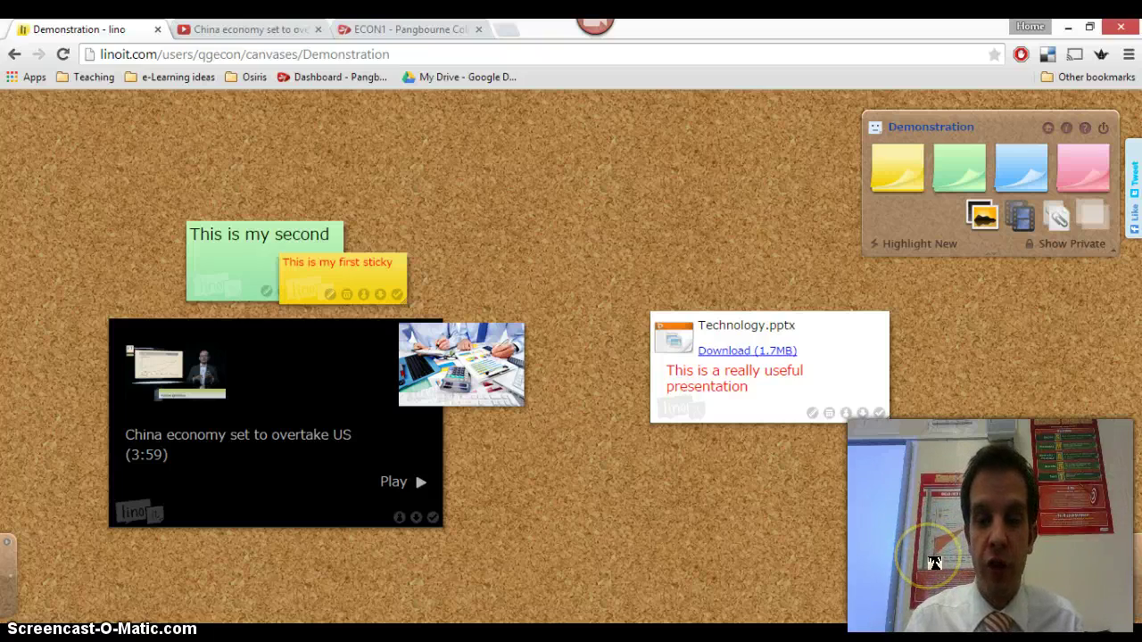
# Highlight the newest items on the canvas to view the order in which they were posted.
pyautogui.moveTo(779, 538); pyautogui.dragTo(421, 339)
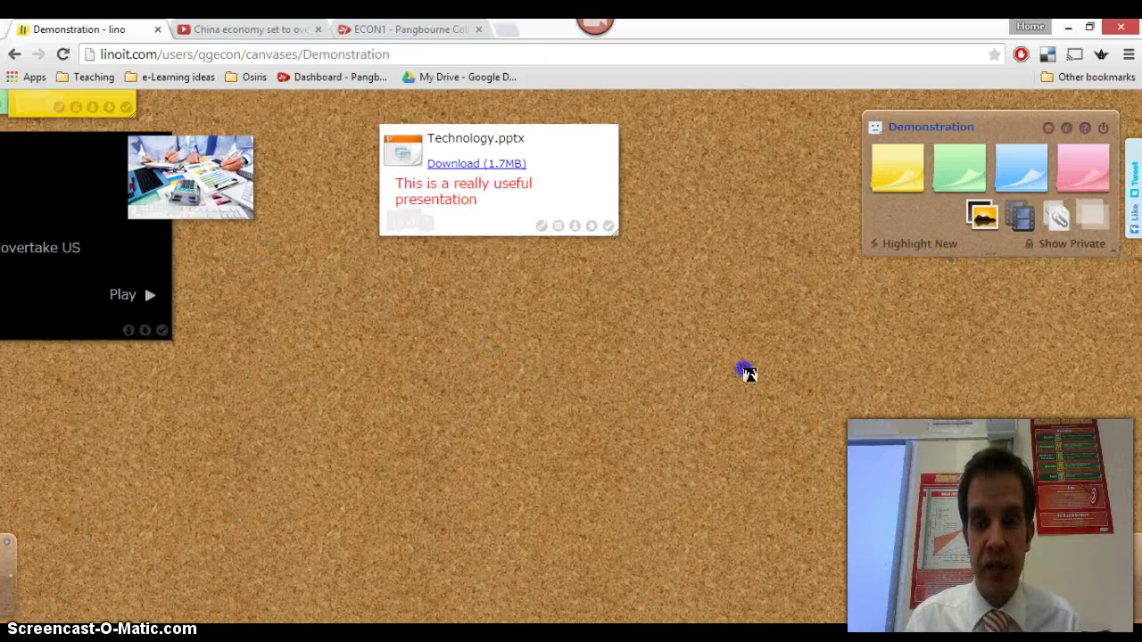
pyautogui.moveTo(748, 373); pyautogui.dragTo(811, 437)
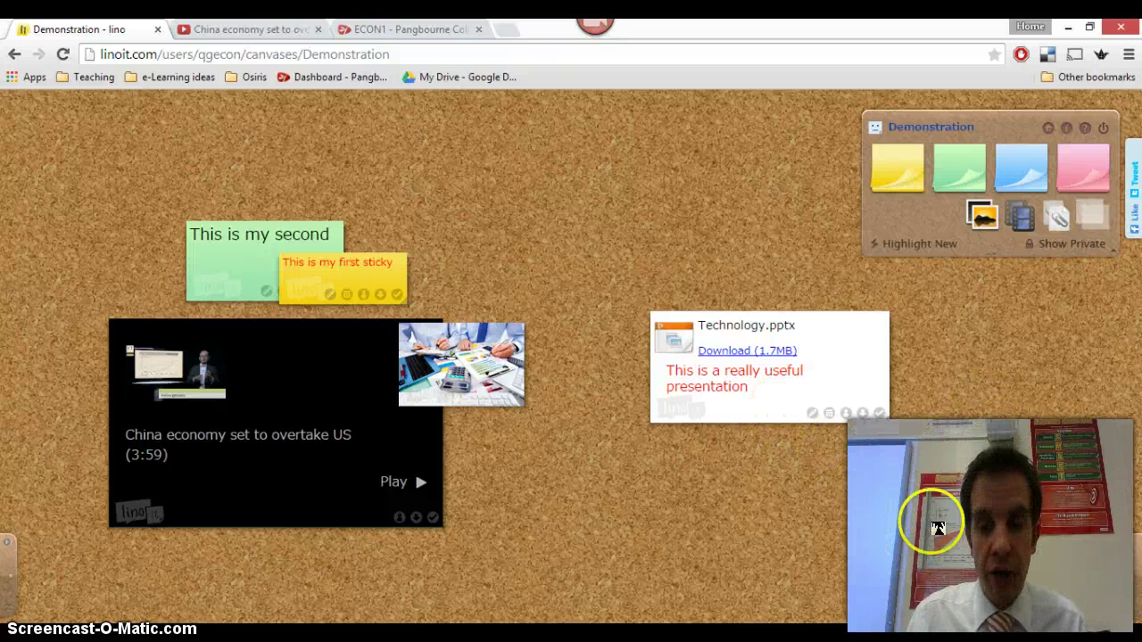
pyautogui.click(921, 252)
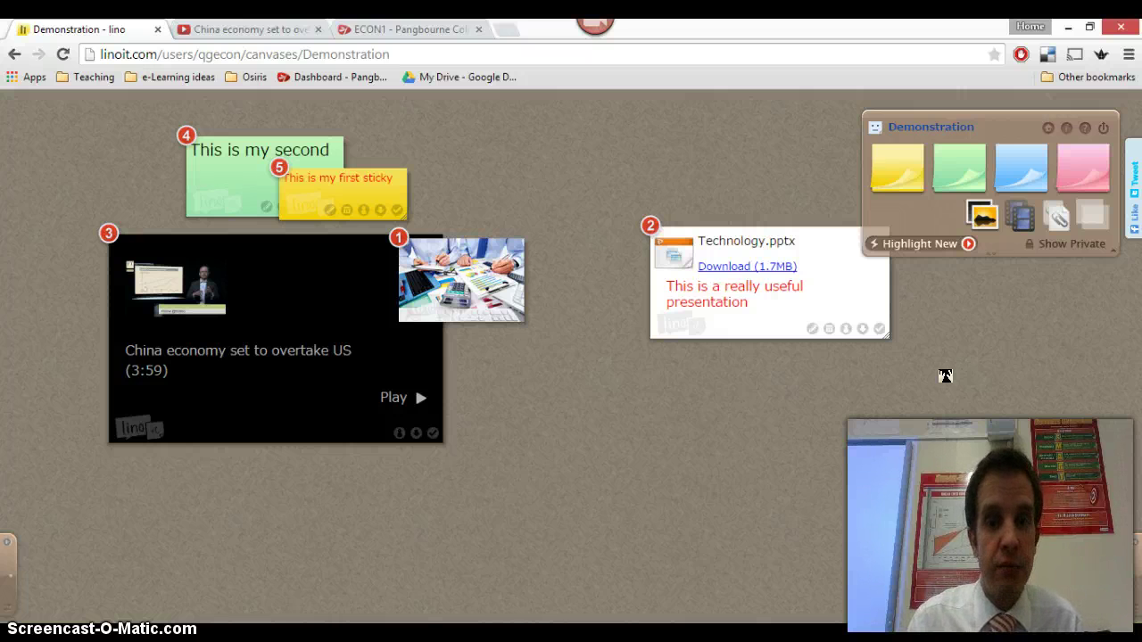
pyautogui.click(942, 361)
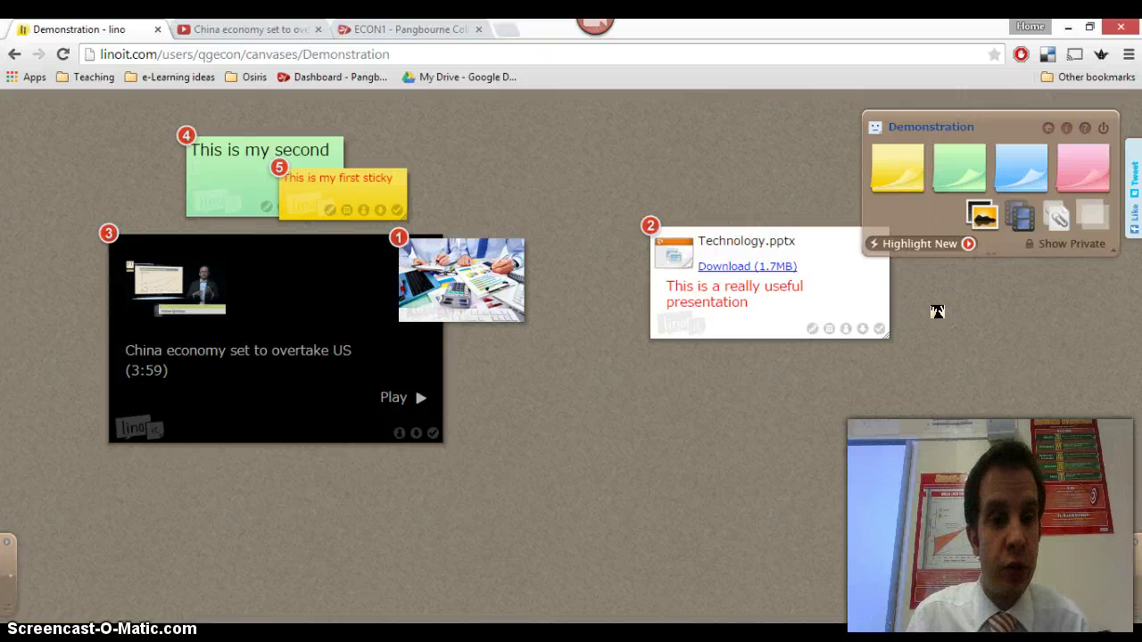
# Turn off the highlighting of new items to return the canvas to its normal view.
pyautogui.click(916, 225)
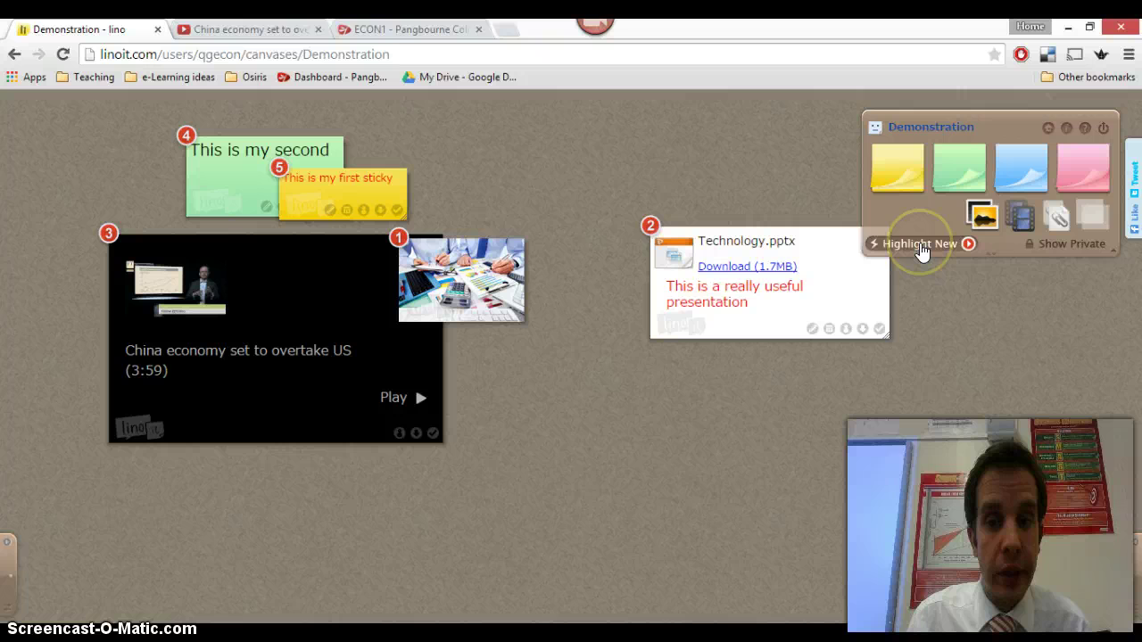
pyautogui.click(924, 247)
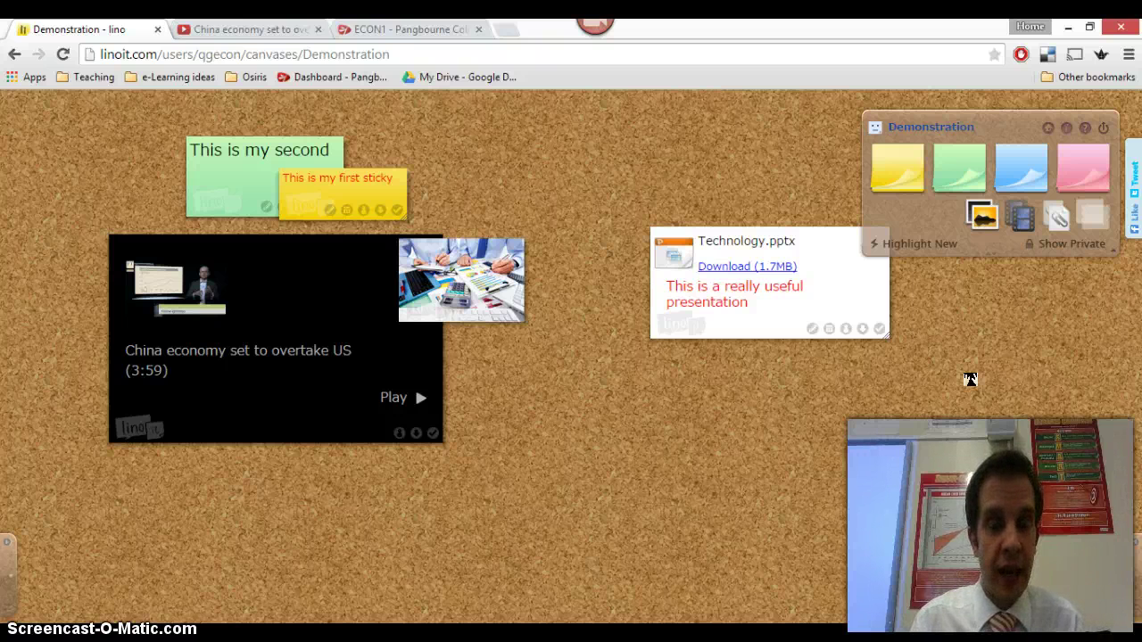
# View the Demonstration canvas's information for its URL, link code and embed code, and close the information again.
pyautogui.click(1065, 128)
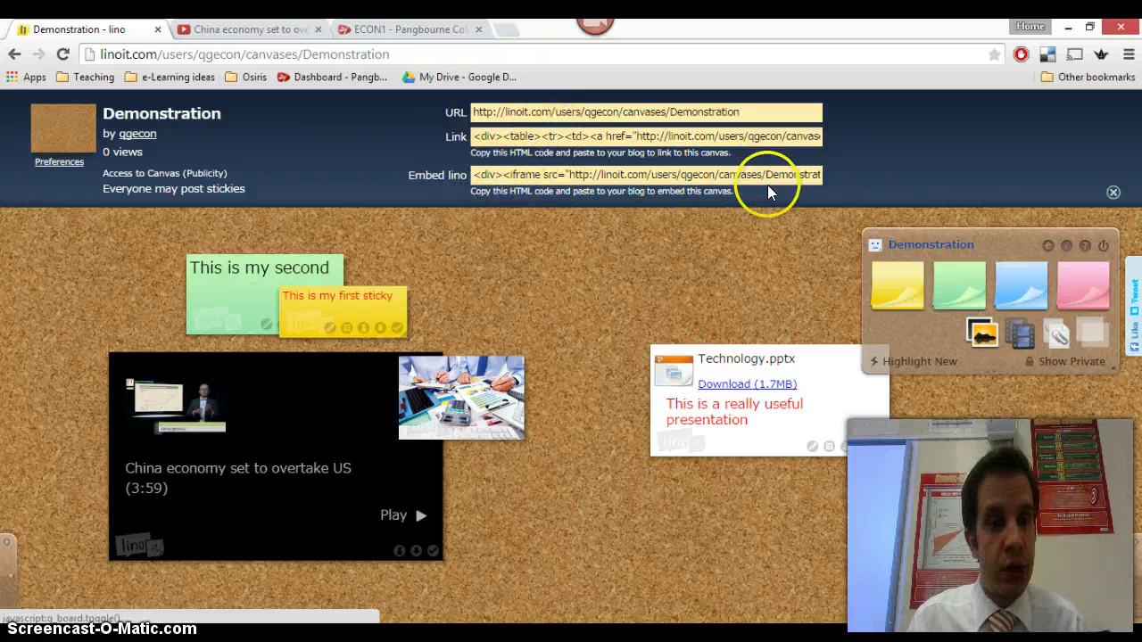
pyautogui.click(685, 255)
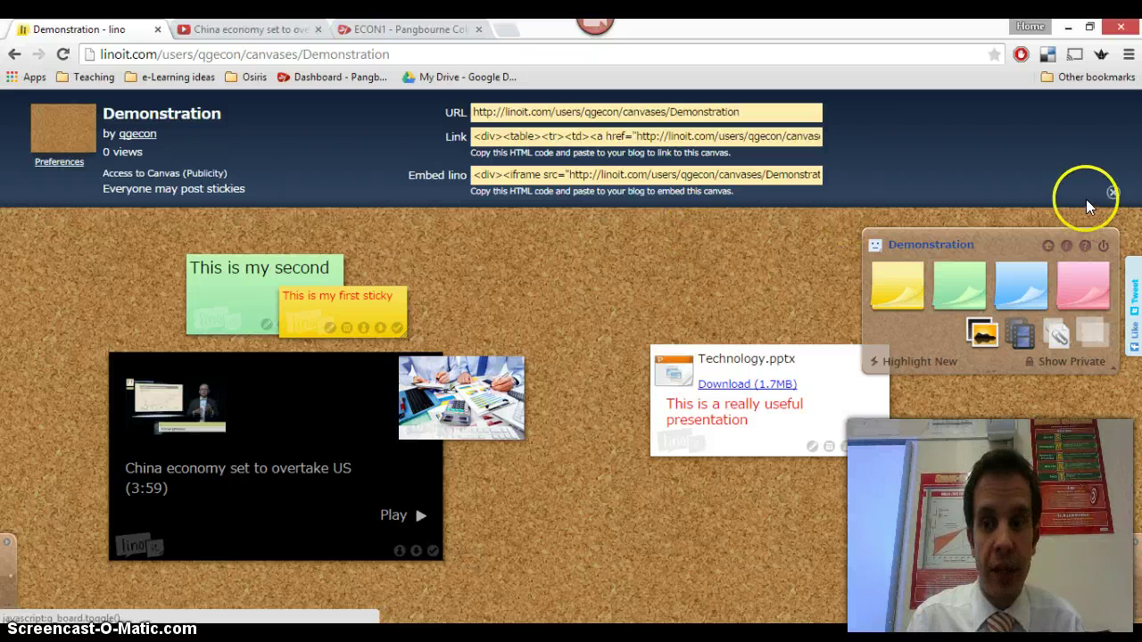
pyautogui.click(1114, 192)
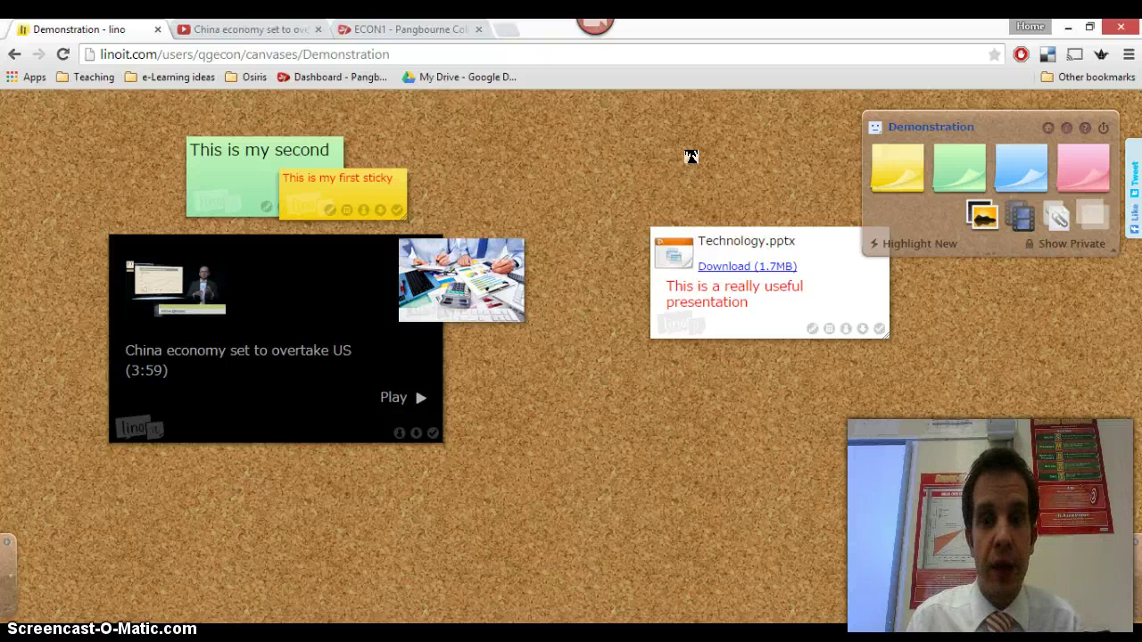
pyautogui.click(673, 143)
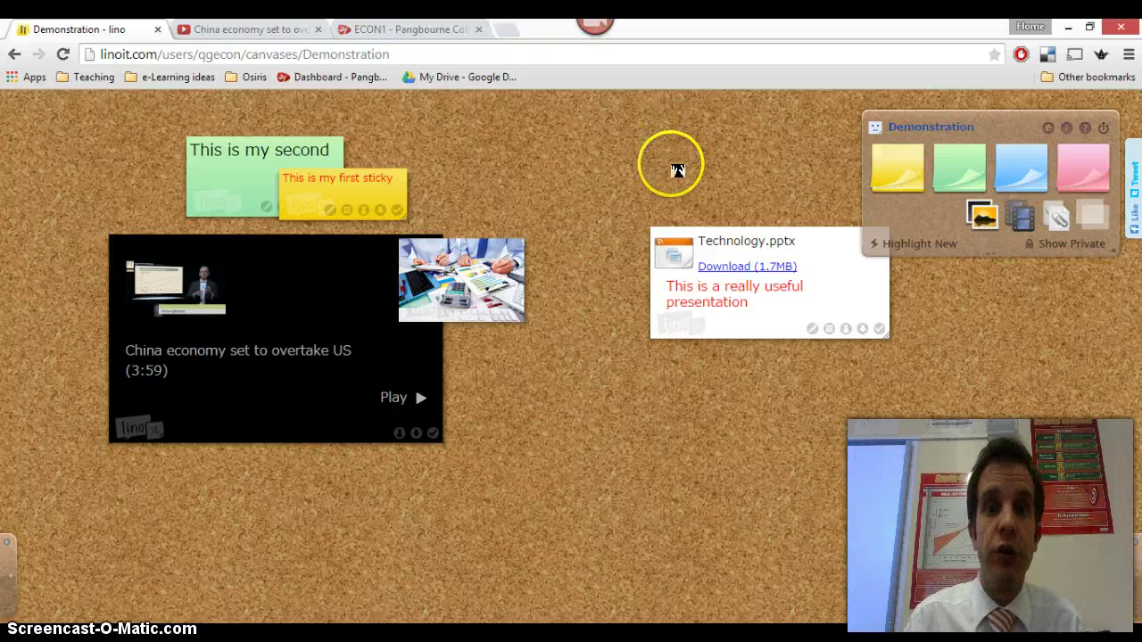